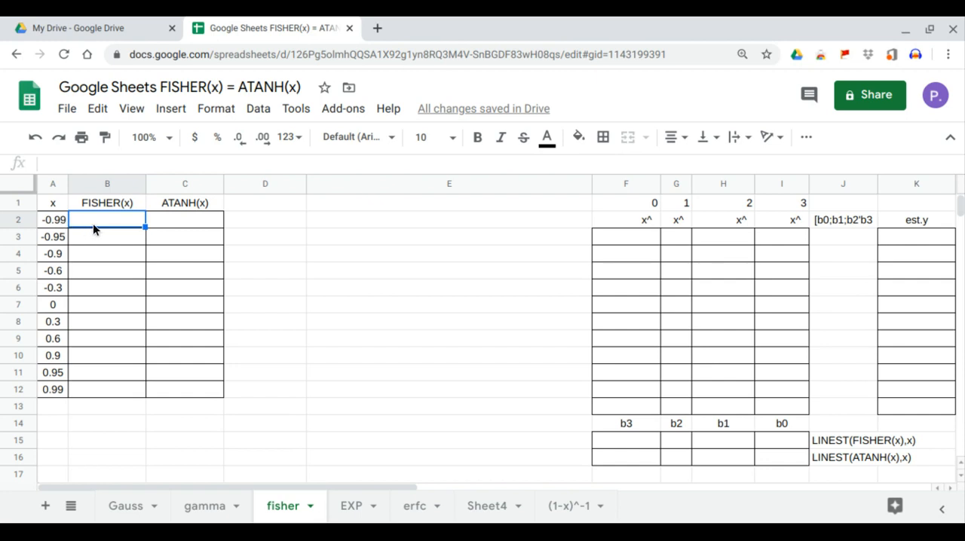
Fill the FISHER(x) column from B2 with an ARRAYFORMULA that applies FISHER to the x values in A2:A12
{"action": "type", "text": "="}
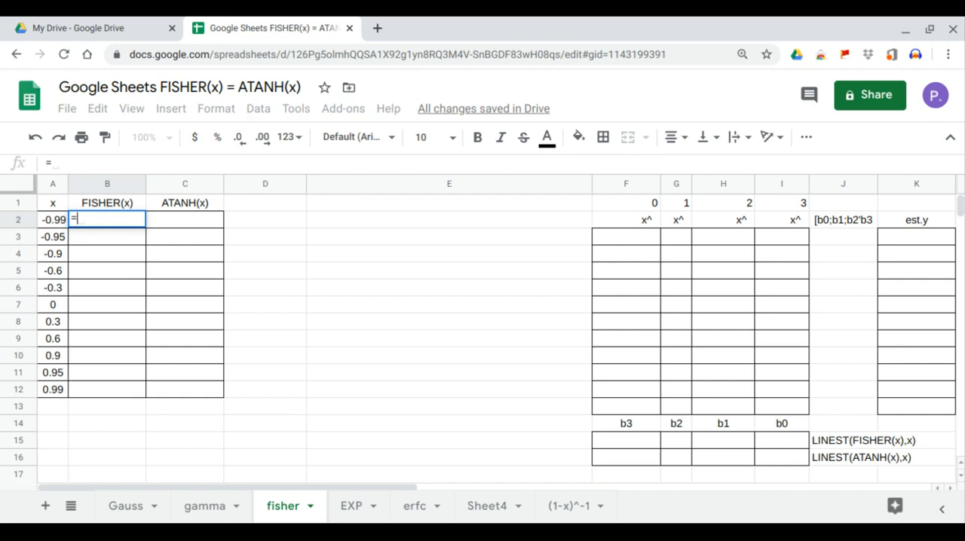
{"action": "type", "text": "arr"}
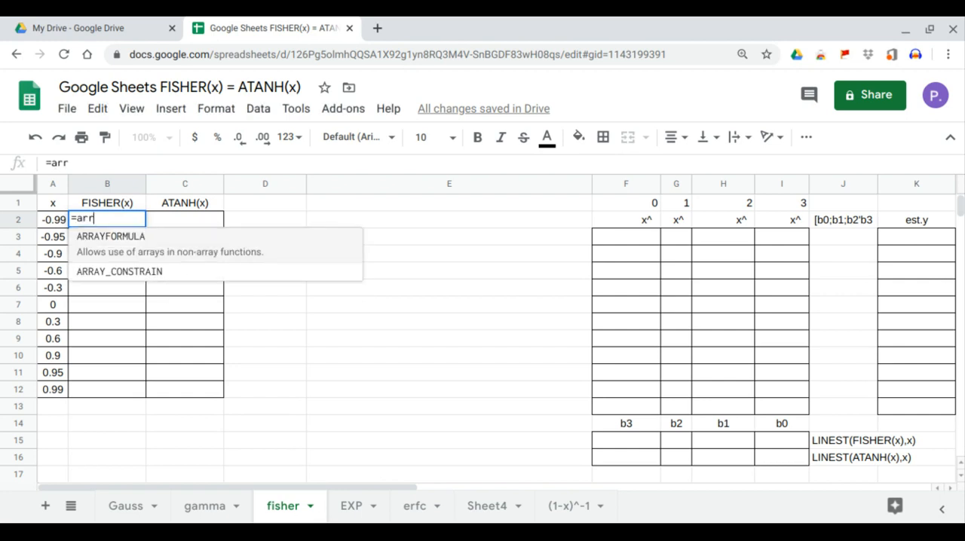
{"action": "key", "text": "Tab"}
{"action": "type", "text": "fish"}
{"action": "key", "text": "Tab"}
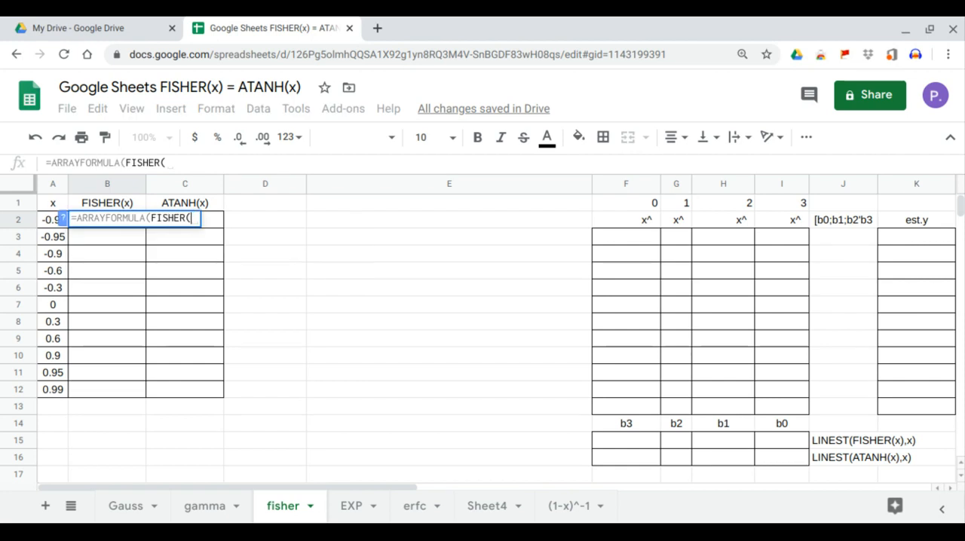
{"action": "left_click_drag", "start_coordinate": [52, 398], "coordinate": [61, 225]}
{"action": "key", "text": "Return"}
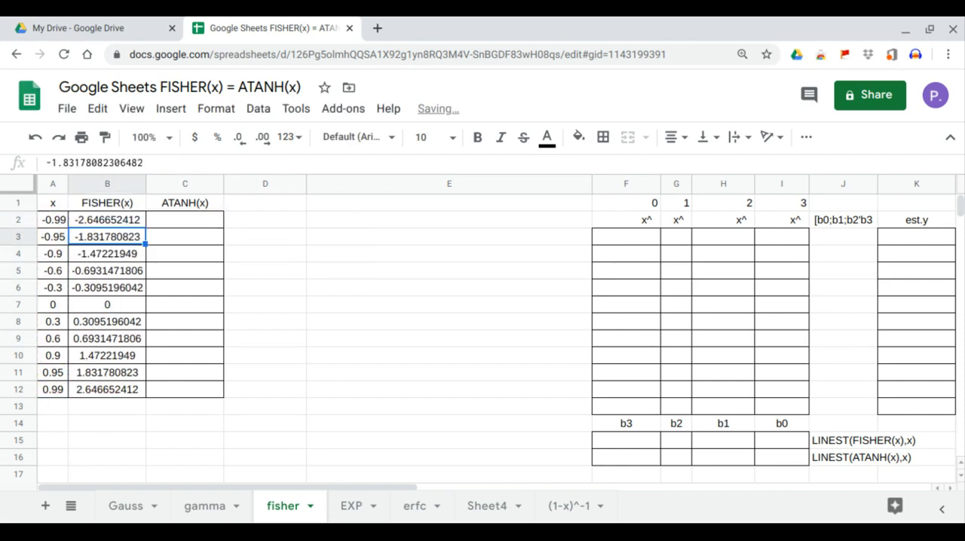
Insert a scatter chart of FISHER(x) against x from the range A1:B12
{"action": "left_click_drag", "start_coordinate": [52, 203], "coordinate": [105, 386]}
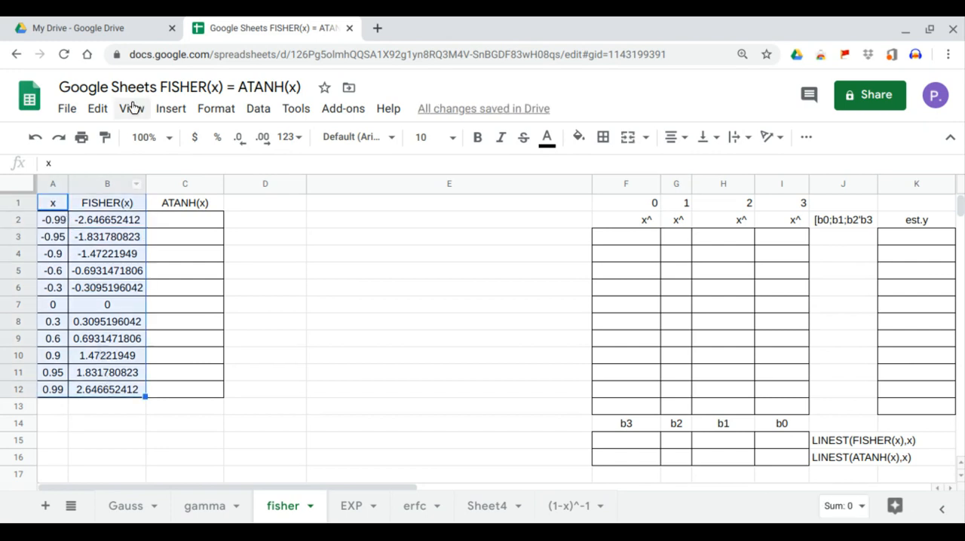
{"action": "left_click", "coordinate": [170, 109]}
{"action": "key", "text": "Escape"}
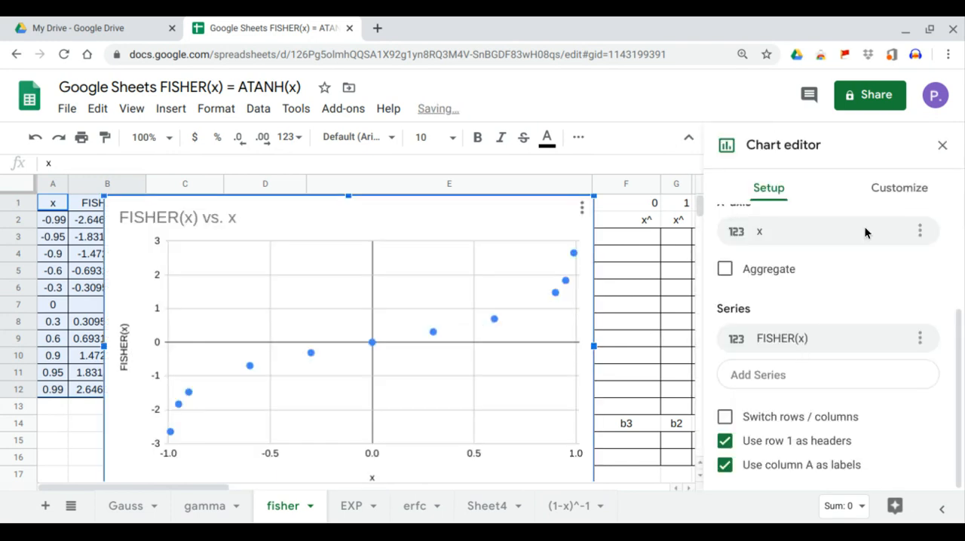
Add a polynomial trendline of degree 3 to the FISHER(x) series
{"action": "left_click", "coordinate": [882, 197]}
{"action": "left_click", "coordinate": [766, 265]}
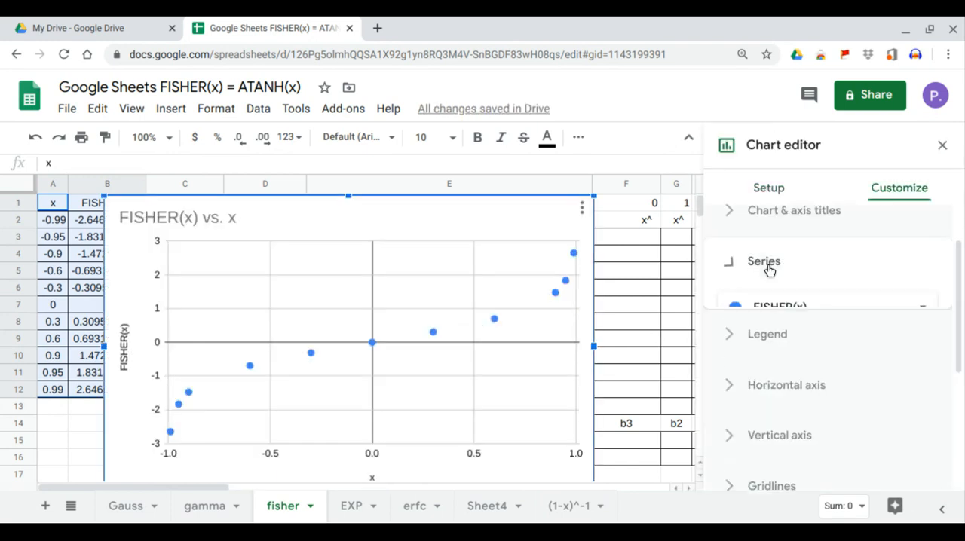
{"action": "scroll", "coordinate": [801, 339], "scroll_direction": "down", "scroll_amount": 3}
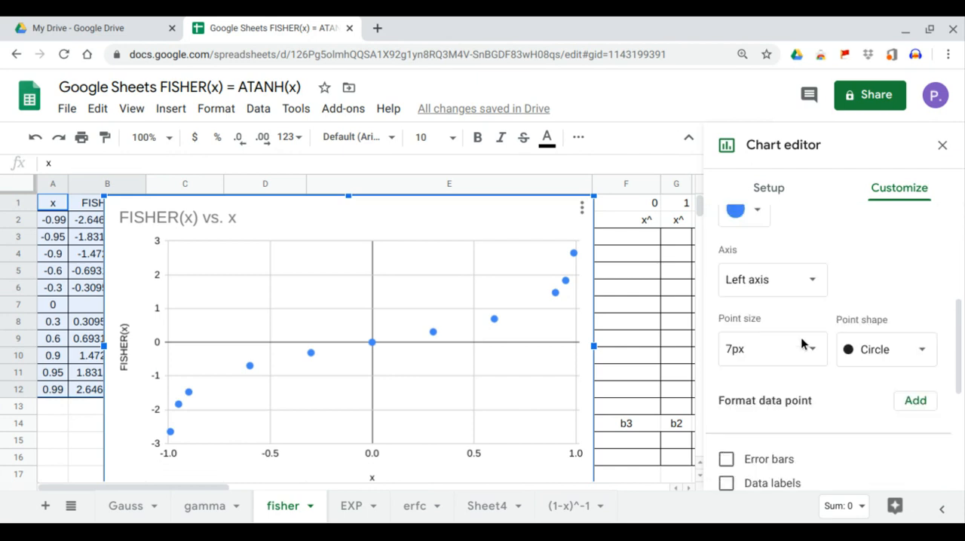
{"action": "scroll", "coordinate": [801, 343], "scroll_direction": "down", "scroll_amount": 1}
{"action": "left_click", "coordinate": [769, 442]}
{"action": "scroll", "coordinate": [790, 372], "scroll_direction": "down", "scroll_amount": 2}
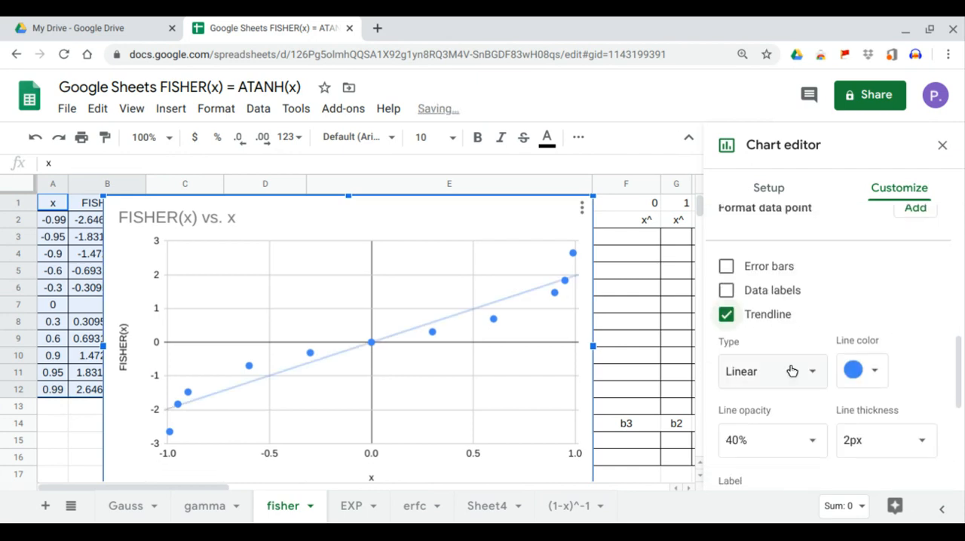
{"action": "left_click", "coordinate": [791, 371]}
{"action": "left_click", "coordinate": [792, 425]}
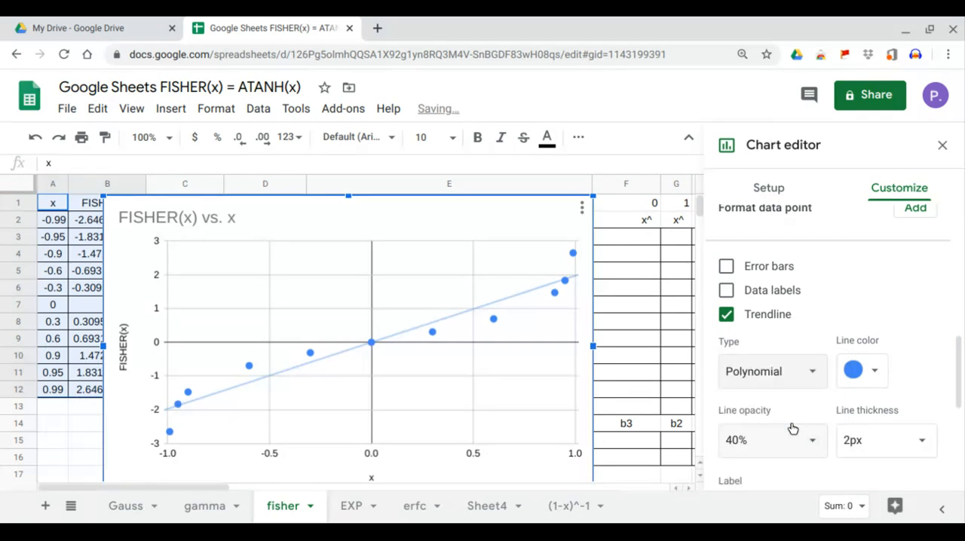
{"action": "left_click", "coordinate": [800, 403]}
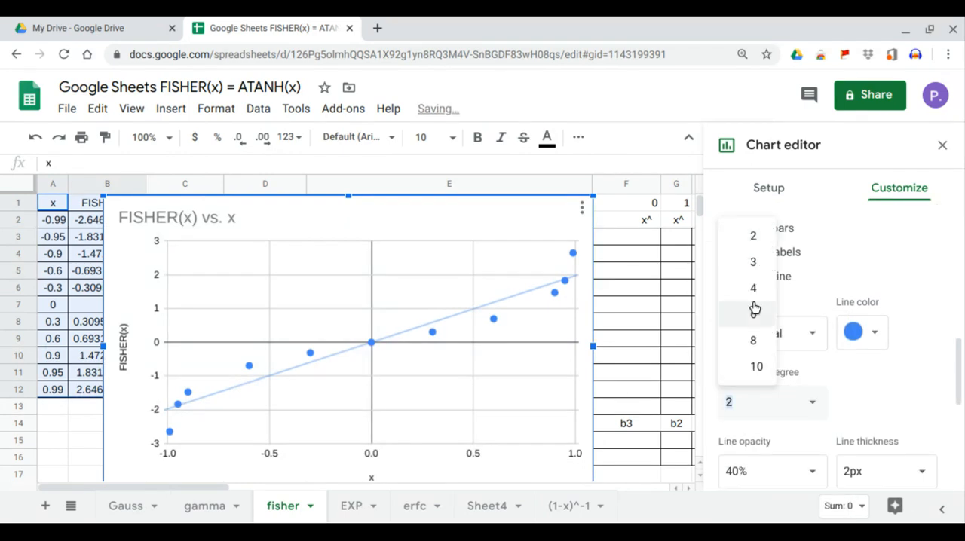
{"action": "left_click", "coordinate": [752, 261]}
Label the trendline with its equation and show its R² value
{"action": "scroll", "coordinate": [806, 380], "scroll_direction": "down", "scroll_amount": 2}
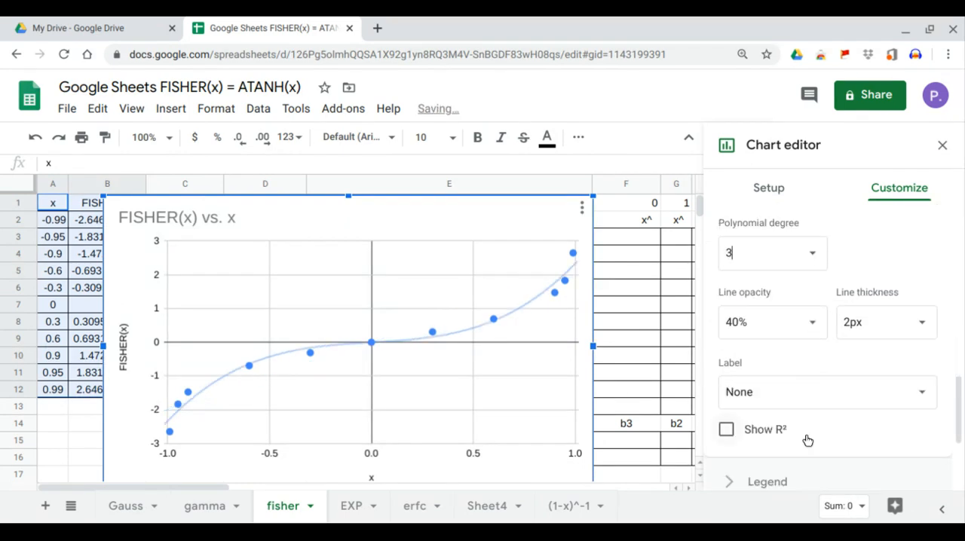
{"action": "left_click", "coordinate": [814, 394]}
{"action": "left_click", "coordinate": [802, 441]}
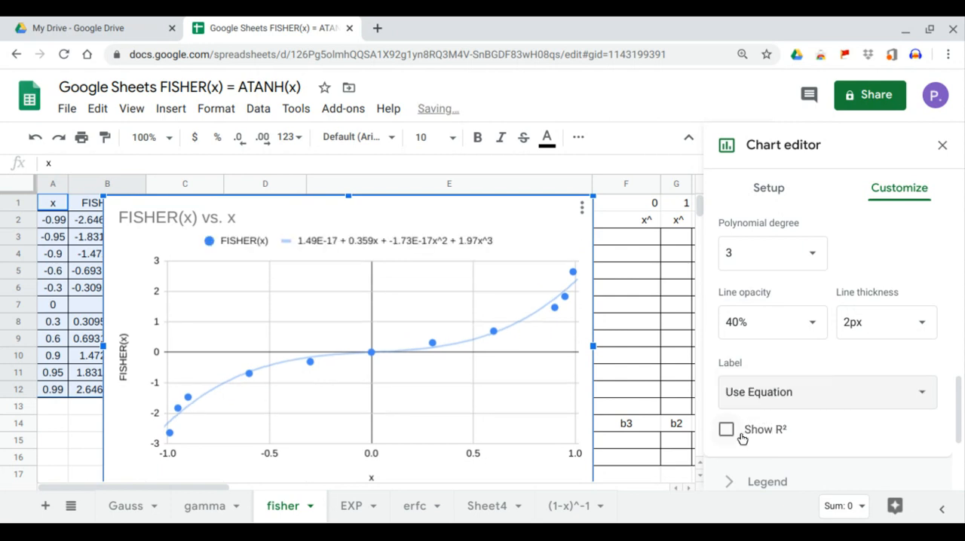
{"action": "left_click", "coordinate": [741, 435]}
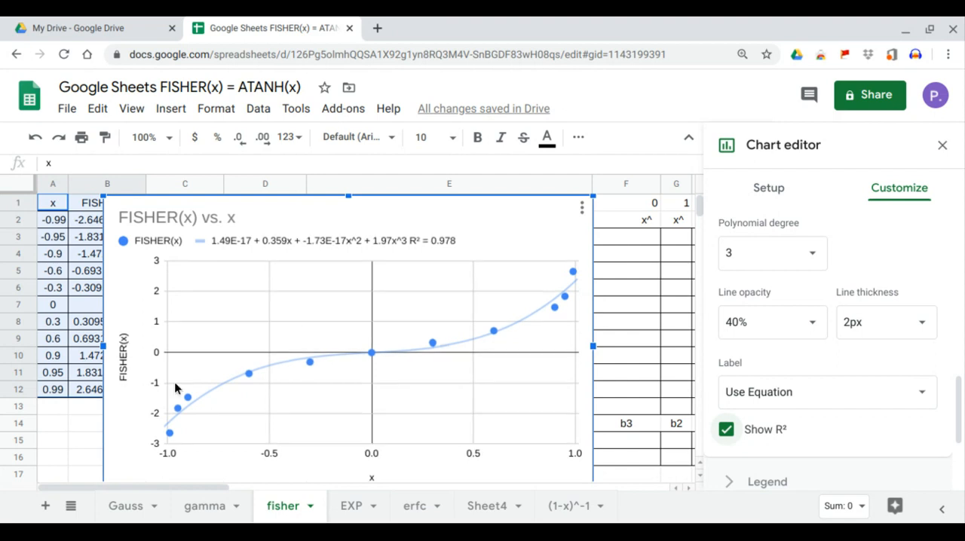
Resize and move the chart so it sits over columns D and E, clear of the data table, and close the chart editor
{"action": "left_click_drag", "start_coordinate": [107, 343], "coordinate": [228, 344]}
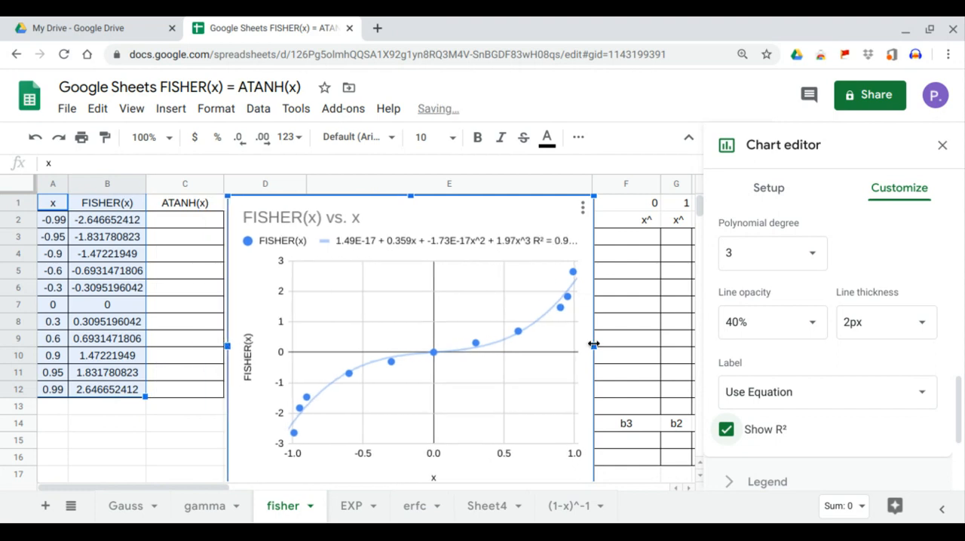
{"action": "mouse_move", "coordinate": [594, 346]}
{"action": "left_mouse_down"}
{"action": "mouse_move", "coordinate": [556, 345]}
{"action": "mouse_move", "coordinate": [596, 345]}
{"action": "left_mouse_up"}
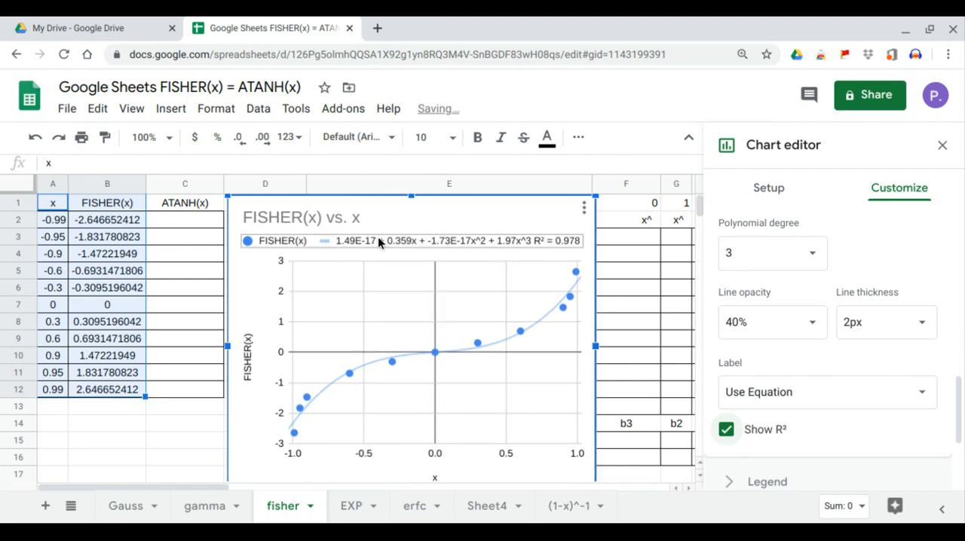
{"action": "left_click_drag", "start_coordinate": [397, 211], "coordinate": [404, 208]}
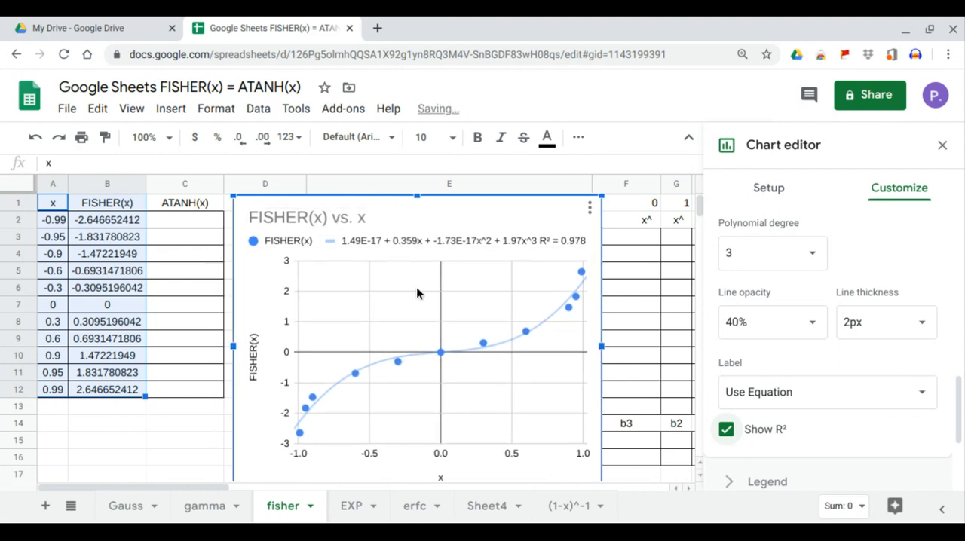
{"action": "left_click", "coordinate": [943, 152]}
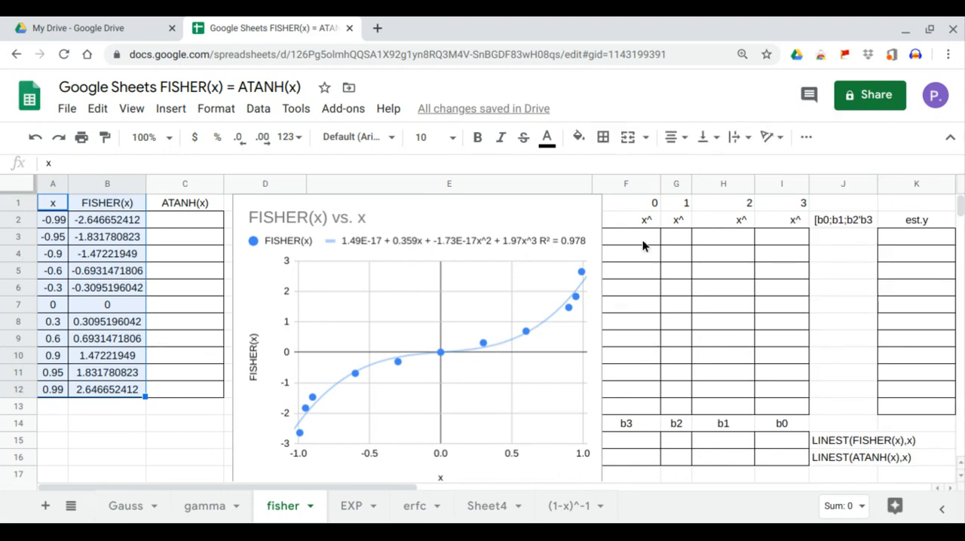
{"action": "left_click_drag", "start_coordinate": [642, 238], "coordinate": [647, 406]}
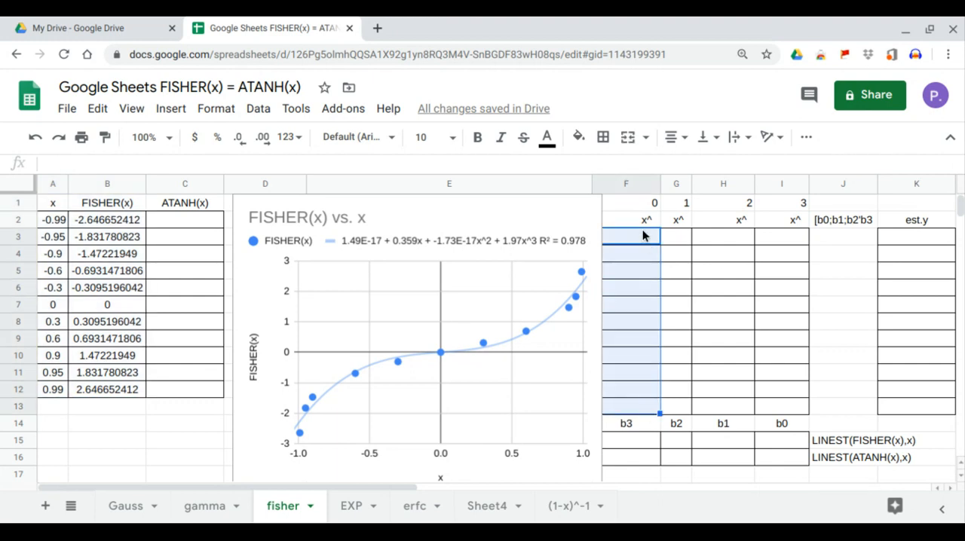
{"action": "left_click_drag", "start_coordinate": [672, 235], "coordinate": [676, 407]}
{"action": "left_click_drag", "start_coordinate": [709, 242], "coordinate": [724, 408]}
{"action": "left_click_drag", "start_coordinate": [783, 239], "coordinate": [783, 405]}
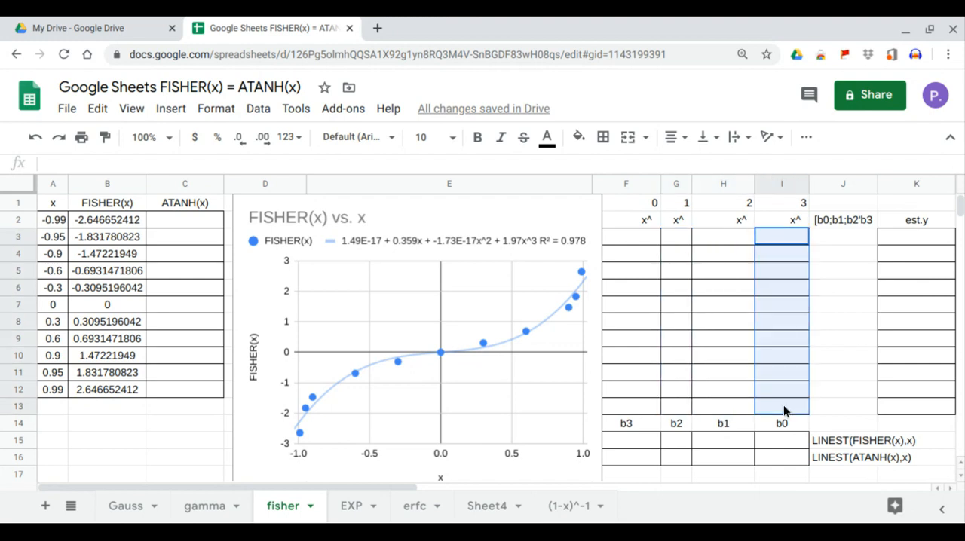
Enter =ARRAYFORMULA(A2:A12^F1) in F3 to raise the x values to the power in F1
{"action": "left_click", "coordinate": [635, 241]}
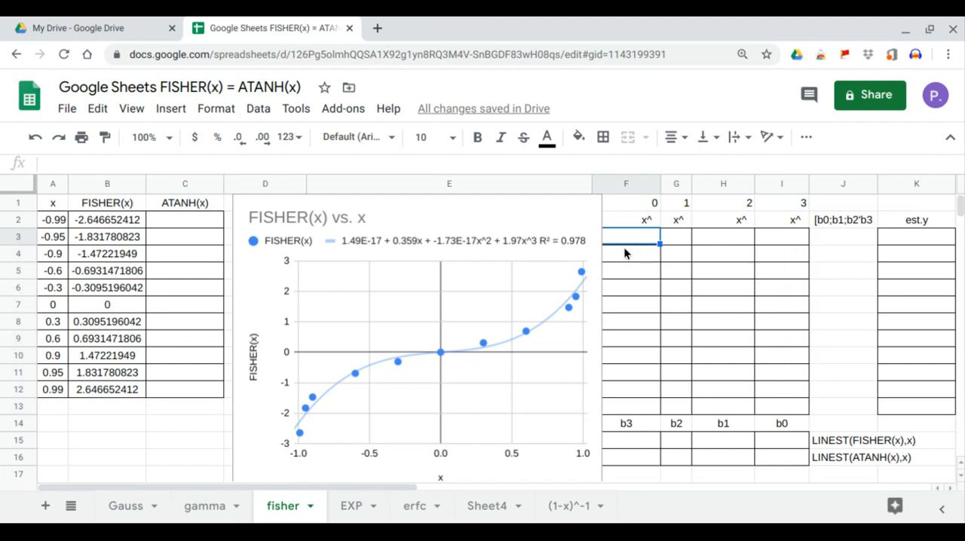
{"action": "type", "text": "=arr"}
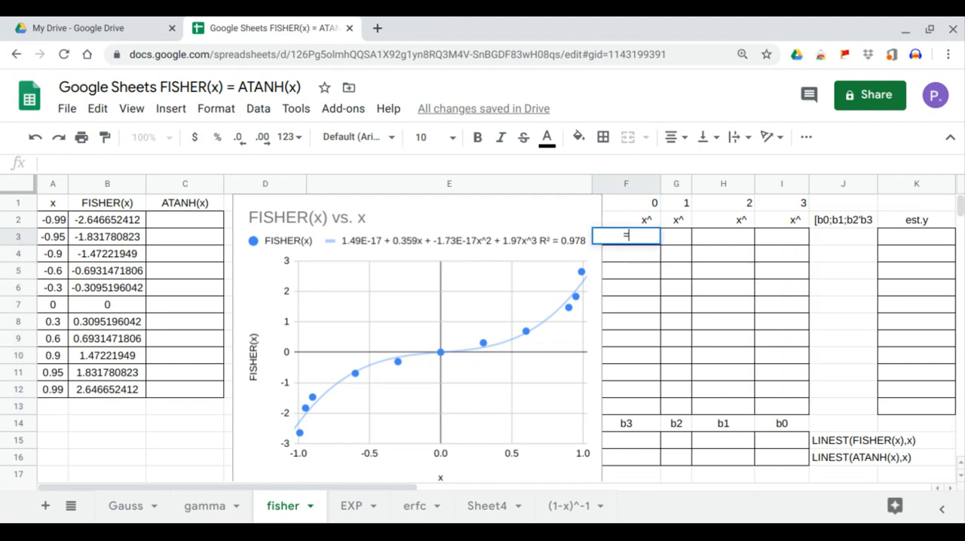
{"action": "key", "text": "Tab"}
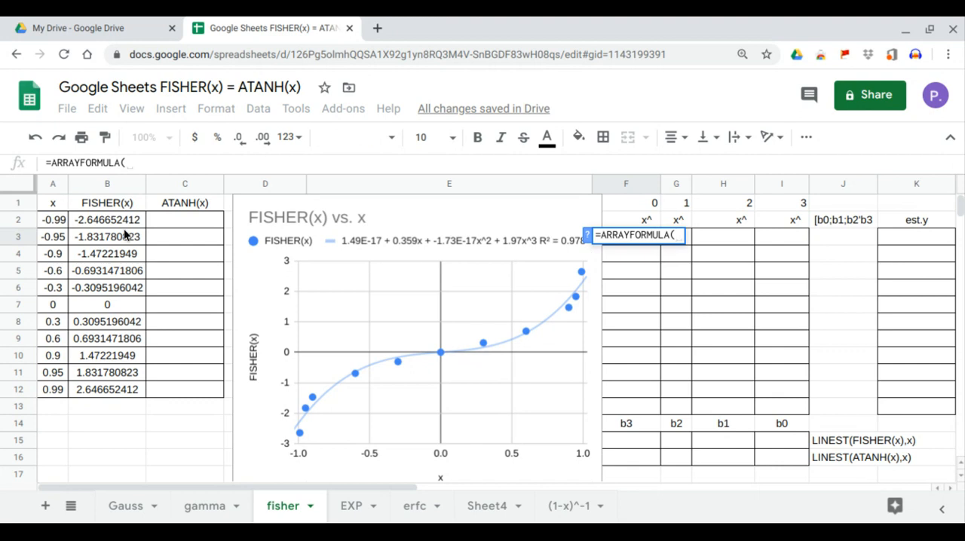
{"action": "left_click_drag", "start_coordinate": [53, 220], "coordinate": [56, 391]}
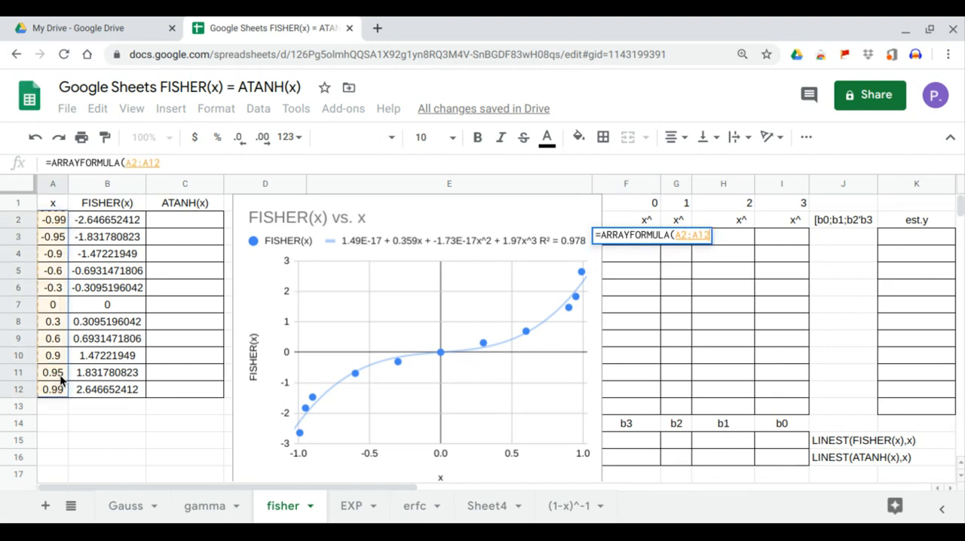
{"action": "type", "text": "^"}
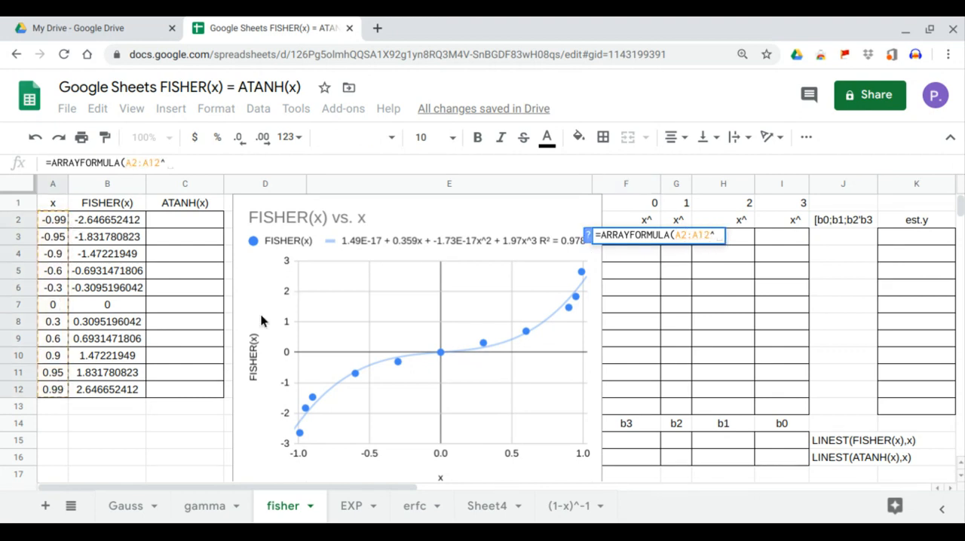
{"action": "left_click", "coordinate": [646, 203]}
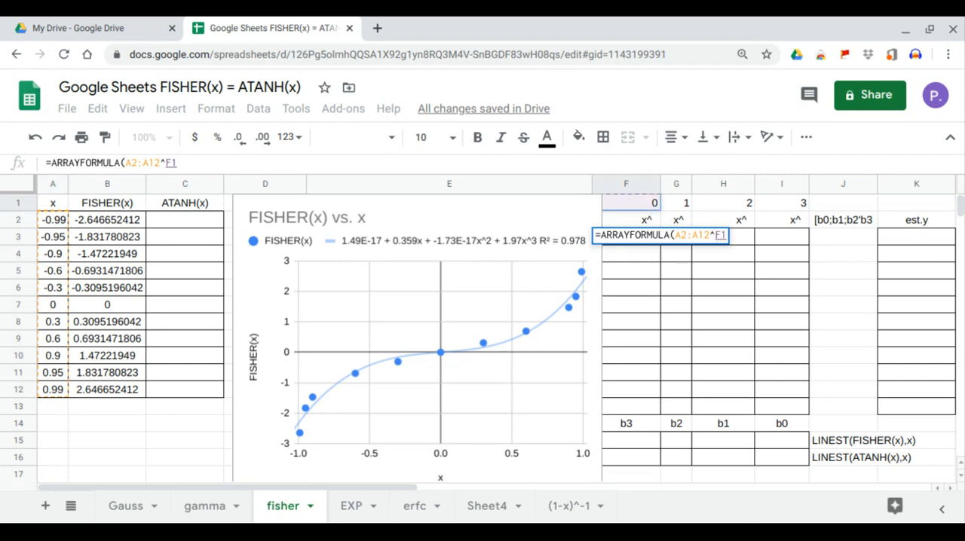
{"action": "key", "text": "Return"}
Lock the column references in the F3 formula so it reads =ARRAYFORMULA($A2:$A12^F1)
{"action": "left_click", "coordinate": [635, 235]}
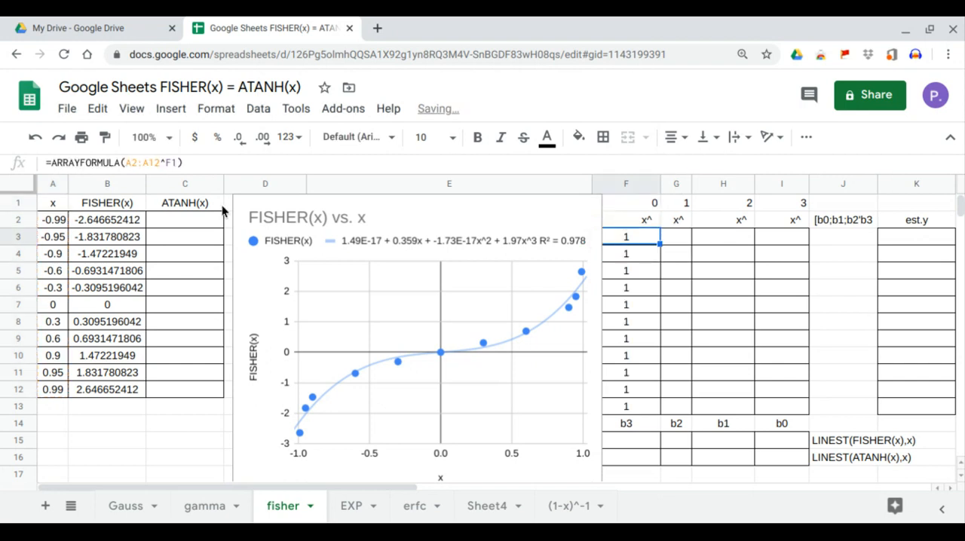
{"action": "left_click", "coordinate": [126, 163]}
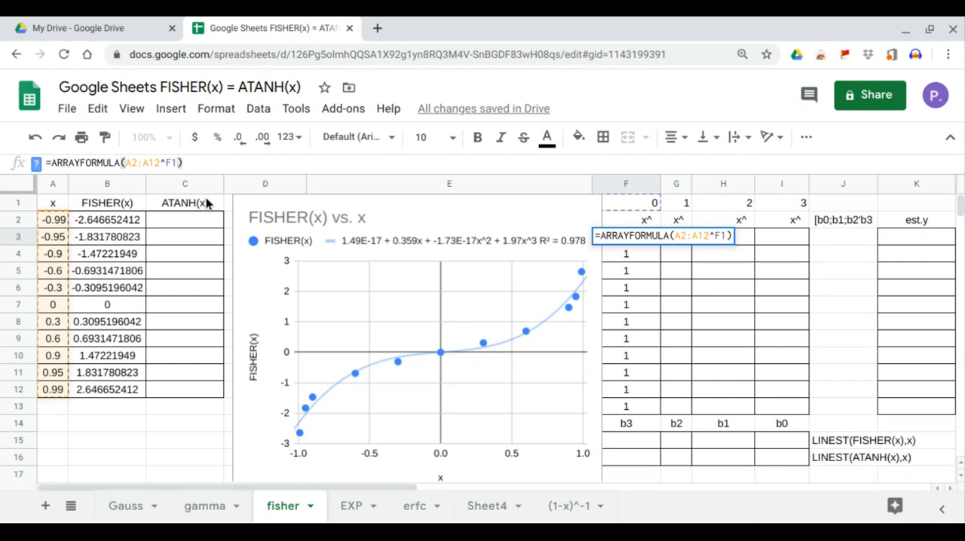
{"action": "type", "text": "#"}
{"action": "key", "text": "BackSpace"}
{"action": "type", "text": "$A2:"}
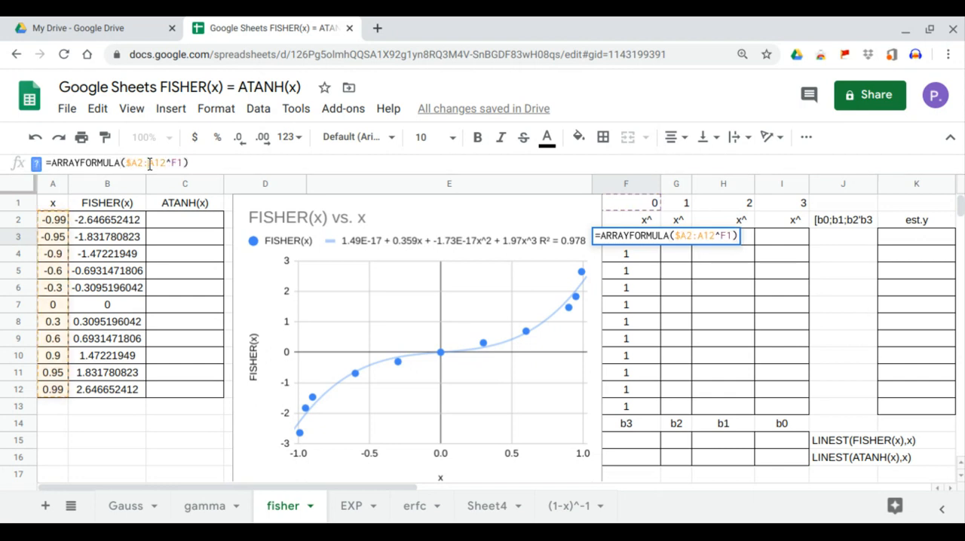
{"action": "type", "text": "$"}
{"action": "key", "text": "Return"}
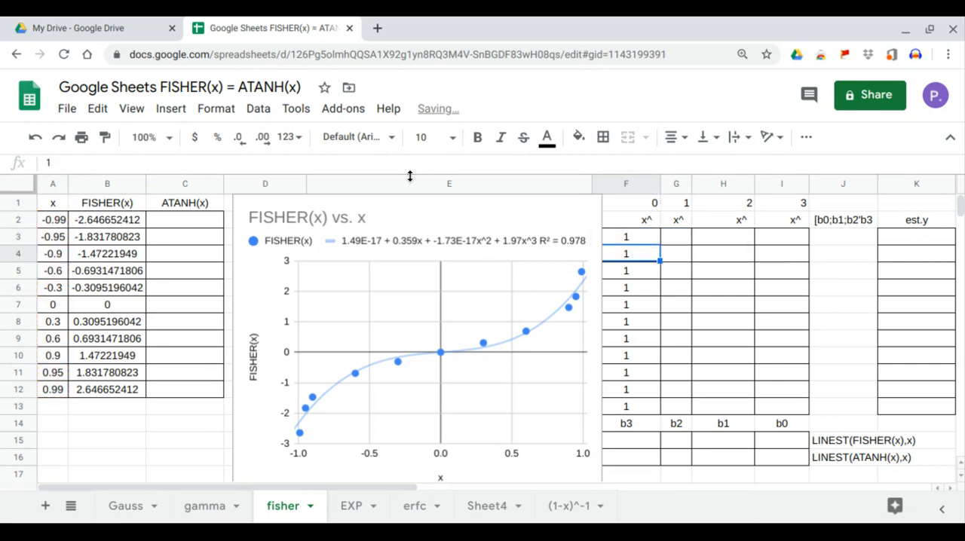
Copy the power formula from F3 across G3, H3 and I3 to fill the columns for powers 1, 2 and 3
{"action": "left_click", "coordinate": [636, 241]}
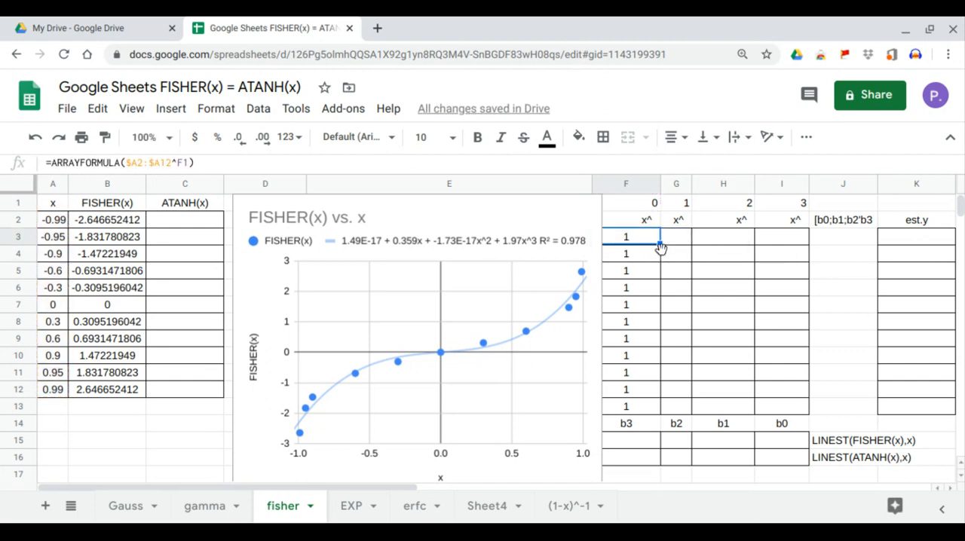
{"action": "left_click_drag", "start_coordinate": [659, 245], "coordinate": [679, 243]}
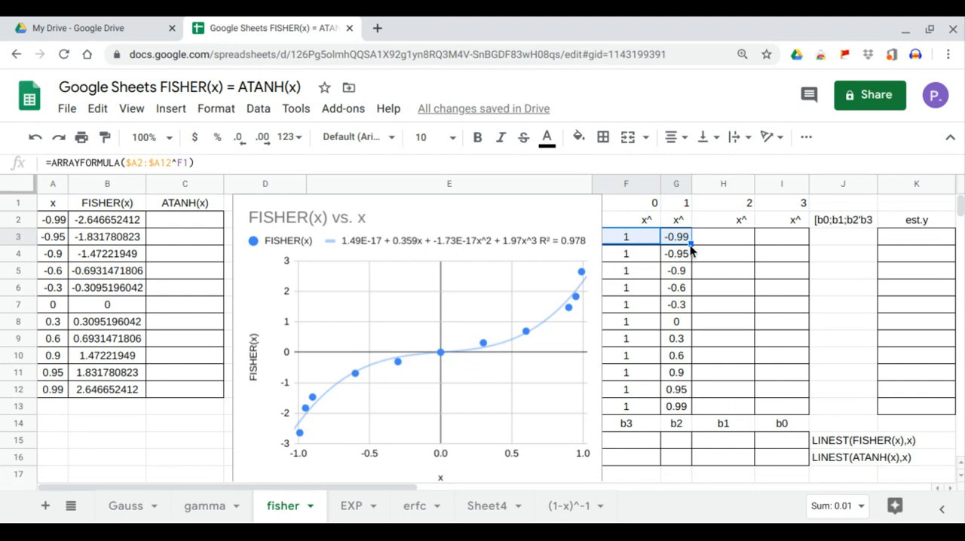
{"action": "left_click_drag", "start_coordinate": [689, 245], "coordinate": [741, 245]}
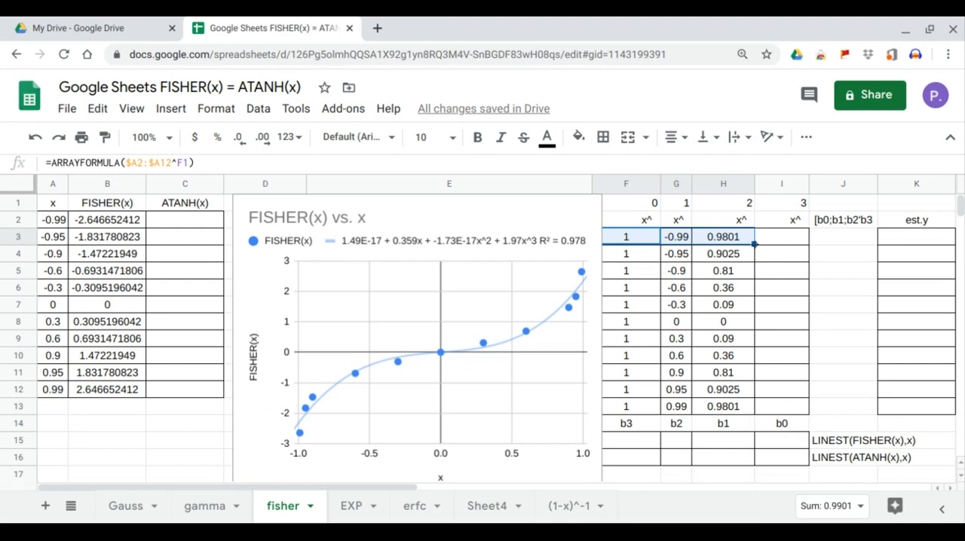
{"action": "left_click_drag", "start_coordinate": [754, 242], "coordinate": [791, 241]}
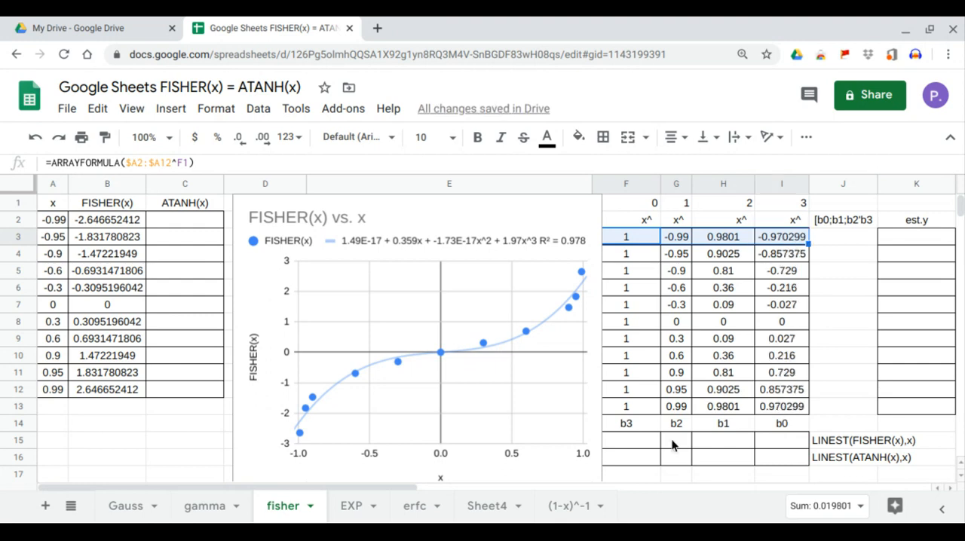
Enter =LINEST(B2:B12,G3:I13) in F15 to compute the cubic coefficients for FISHER(x)
{"action": "left_click", "coordinate": [626, 445]}
{"action": "type", "text": "=lin"}
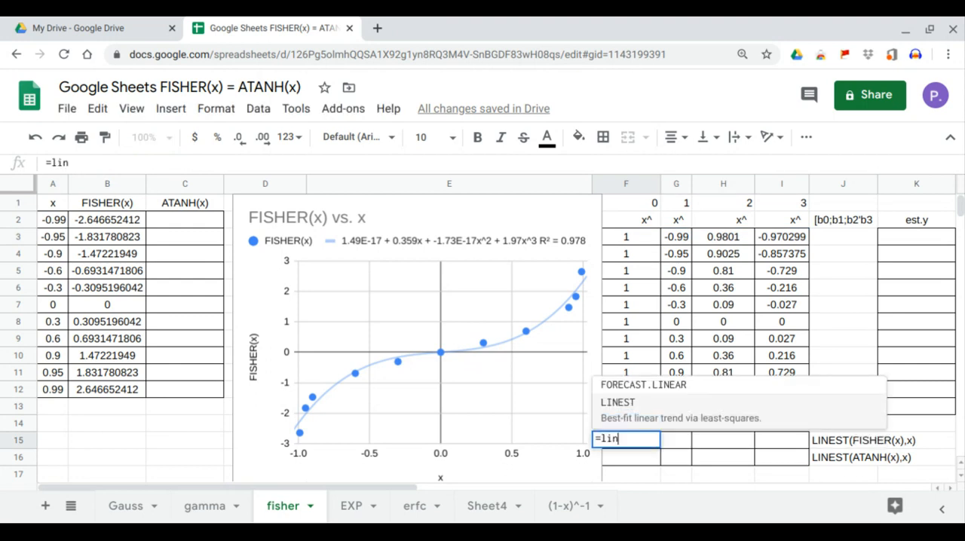
{"action": "key", "text": "Tab"}
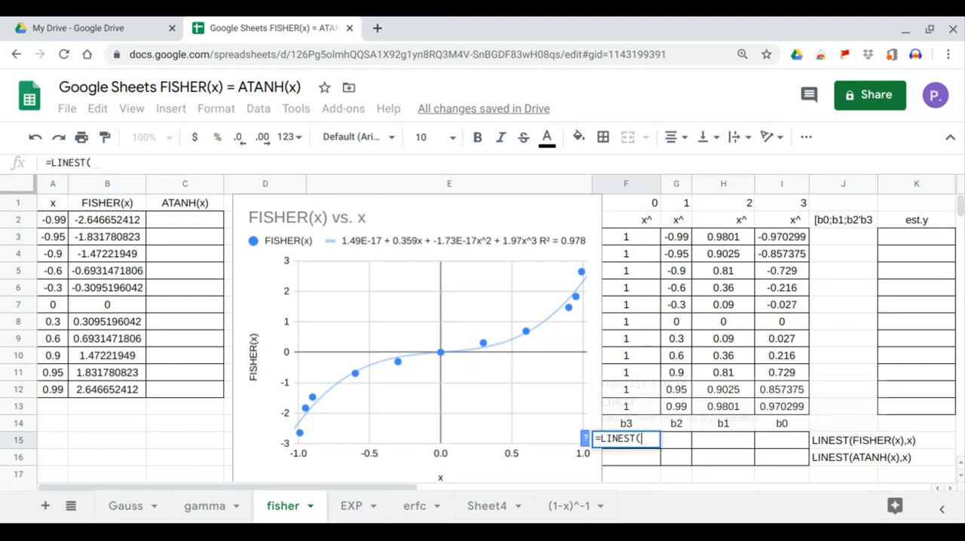
{"action": "left_click_drag", "start_coordinate": [122, 216], "coordinate": [113, 397]}
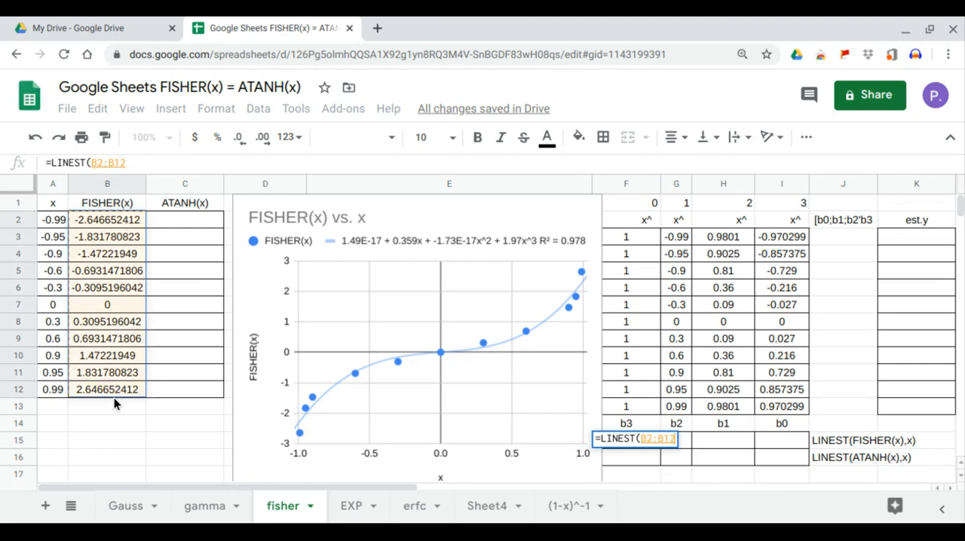
{"action": "type", "text": ","}
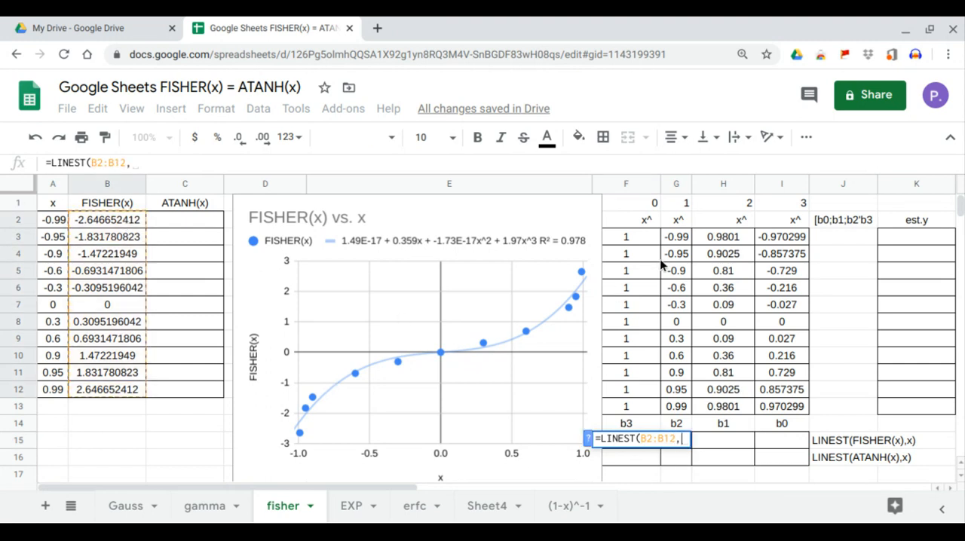
{"action": "left_click_drag", "start_coordinate": [676, 241], "coordinate": [778, 413]}
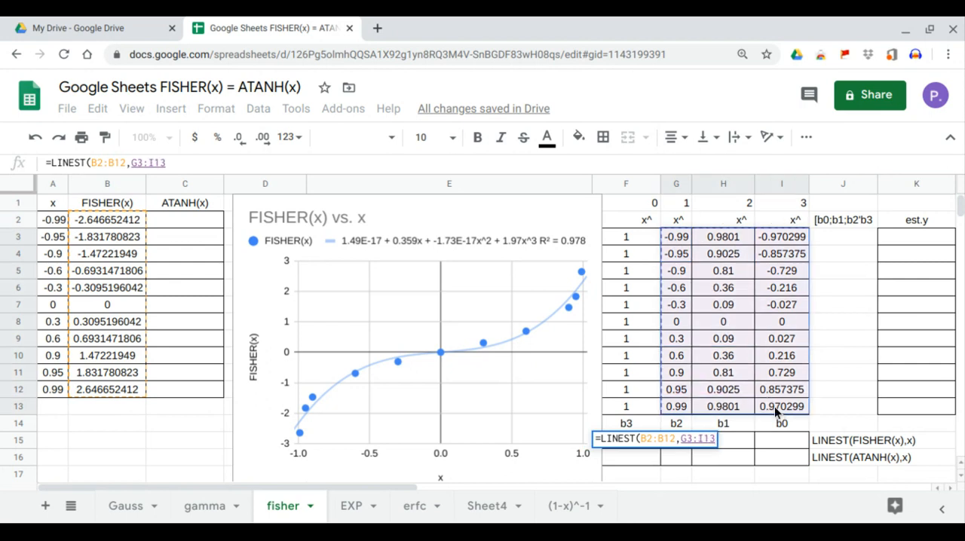
{"action": "key", "text": "Return"}
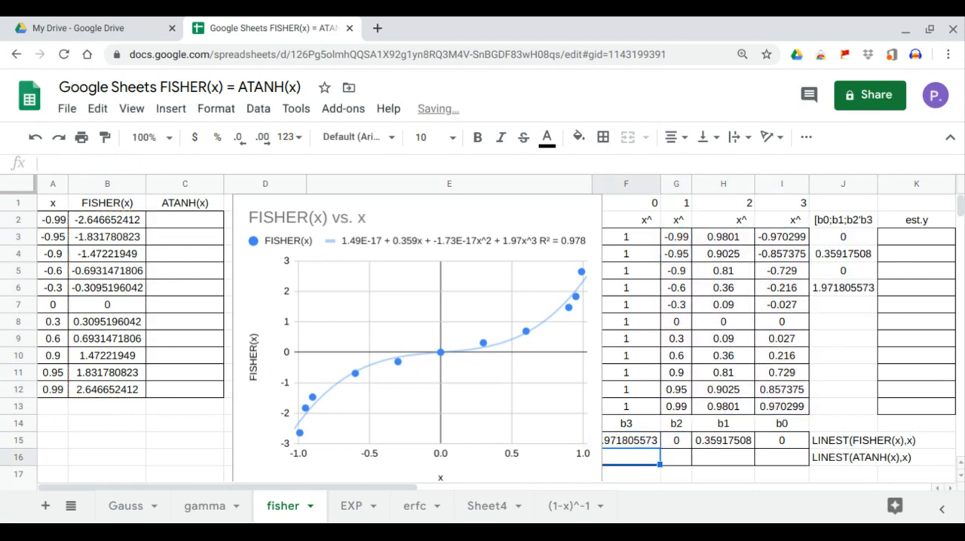
Check the references in the coefficient column J3:J6 against the LINEST results in row 15 and the chart's trendline equation
{"action": "left_click", "coordinate": [836, 240]}
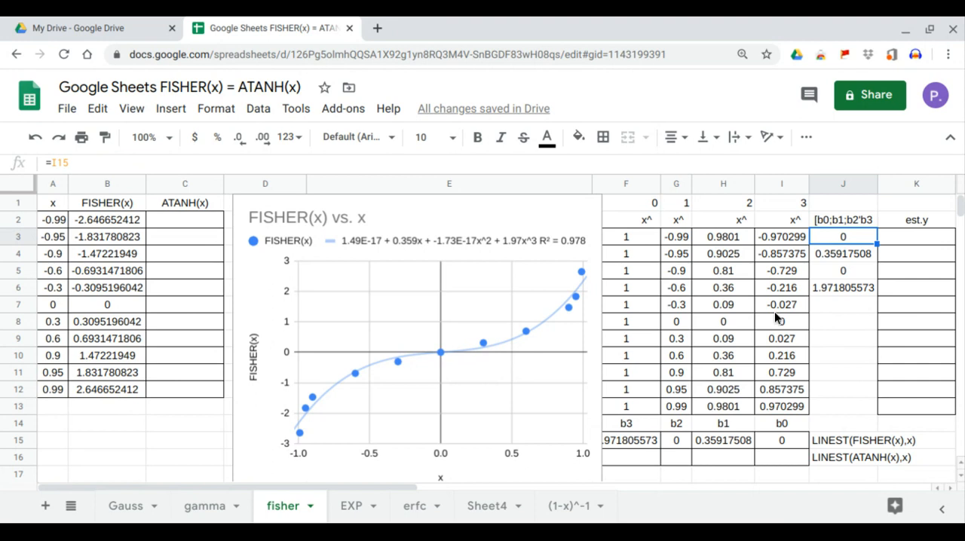
{"action": "left_click", "coordinate": [787, 441]}
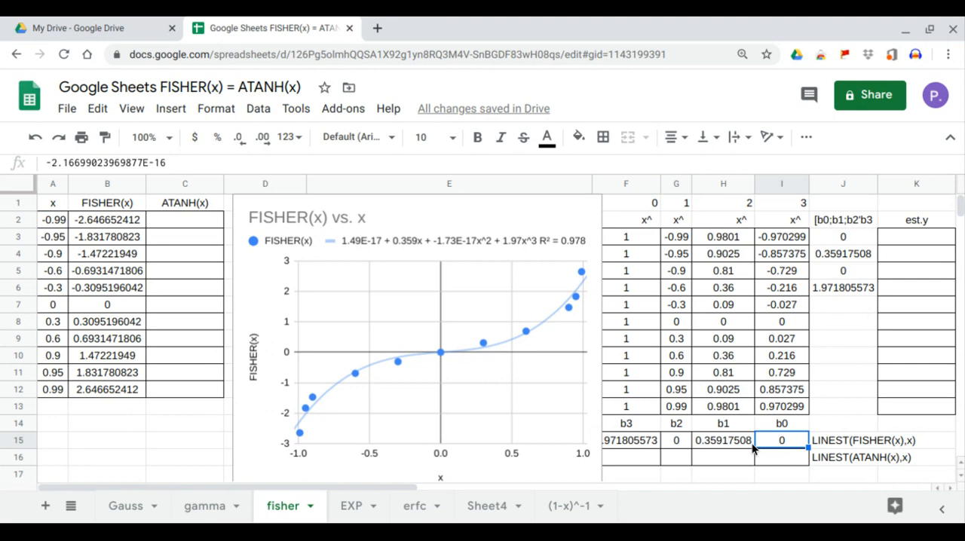
{"action": "left_click", "coordinate": [841, 255]}
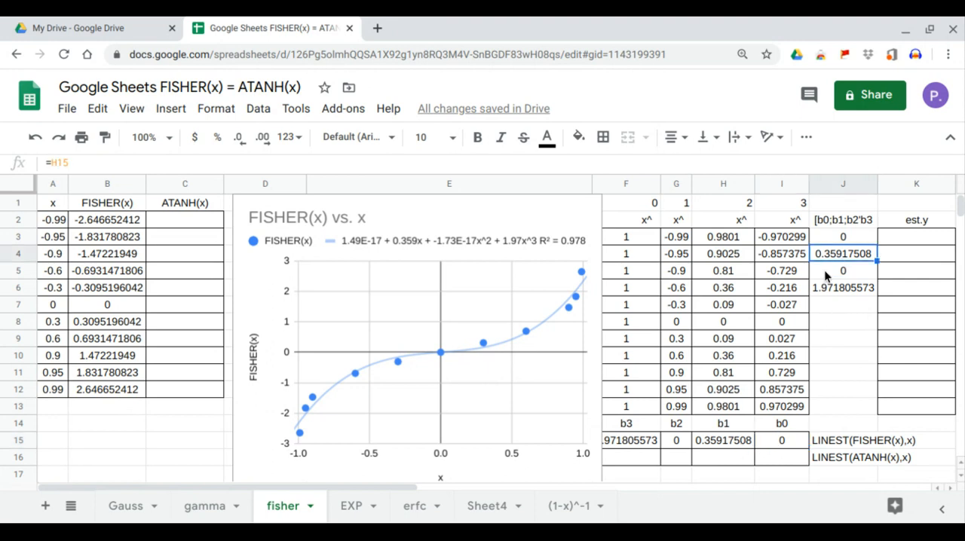
{"action": "left_click", "coordinate": [729, 445]}
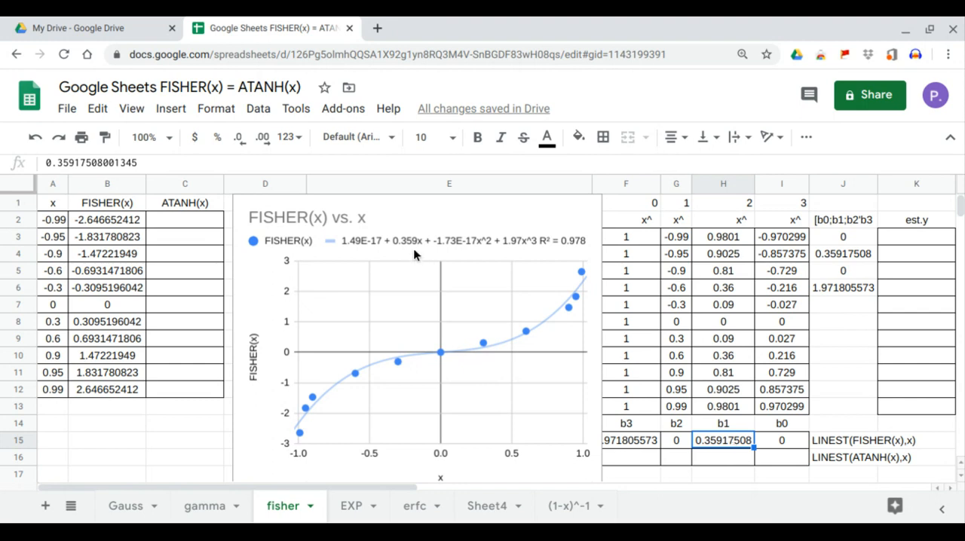
{"action": "left_click", "coordinate": [849, 272]}
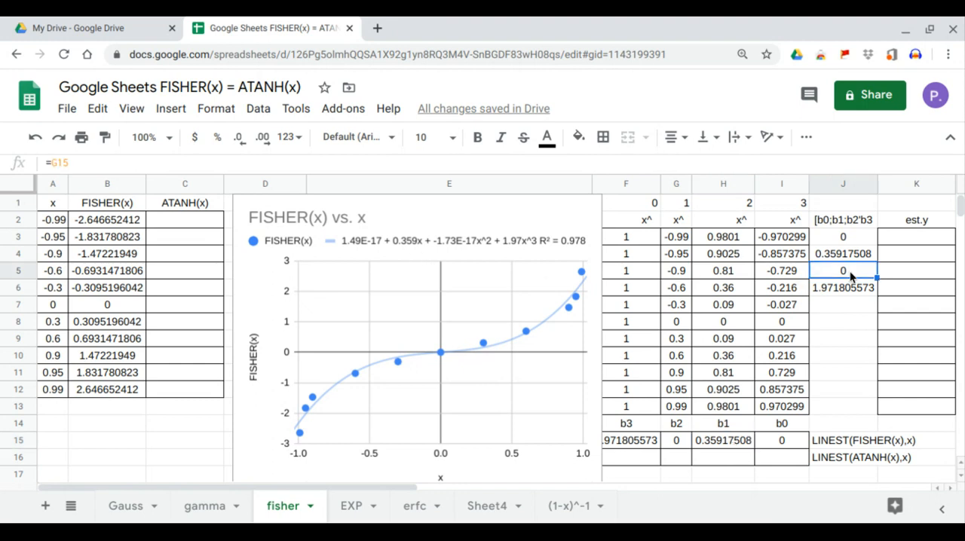
{"action": "left_click", "coordinate": [673, 445]}
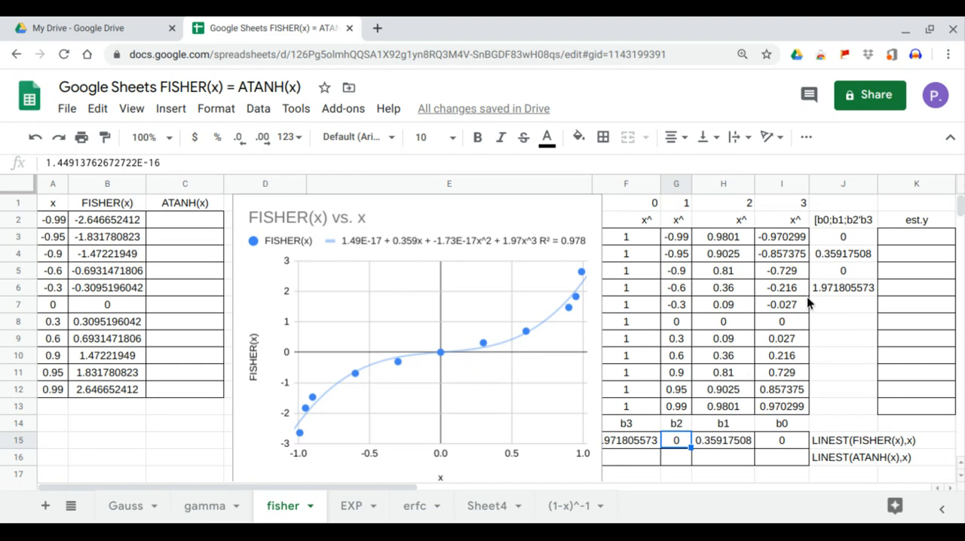
{"action": "left_click", "coordinate": [827, 290]}
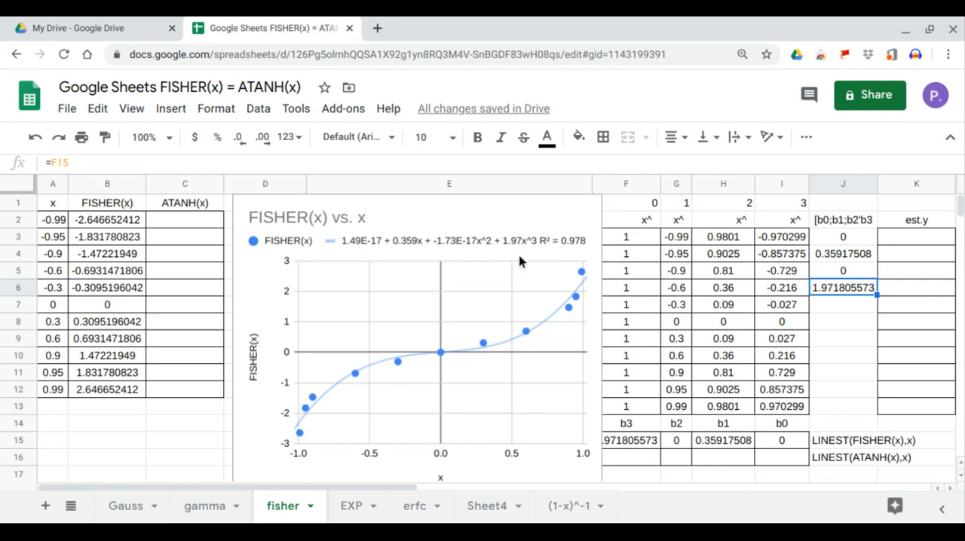
Shift the chart slightly so it no longer covers the b3 coefficient in column F
{"action": "left_click", "coordinate": [596, 370]}
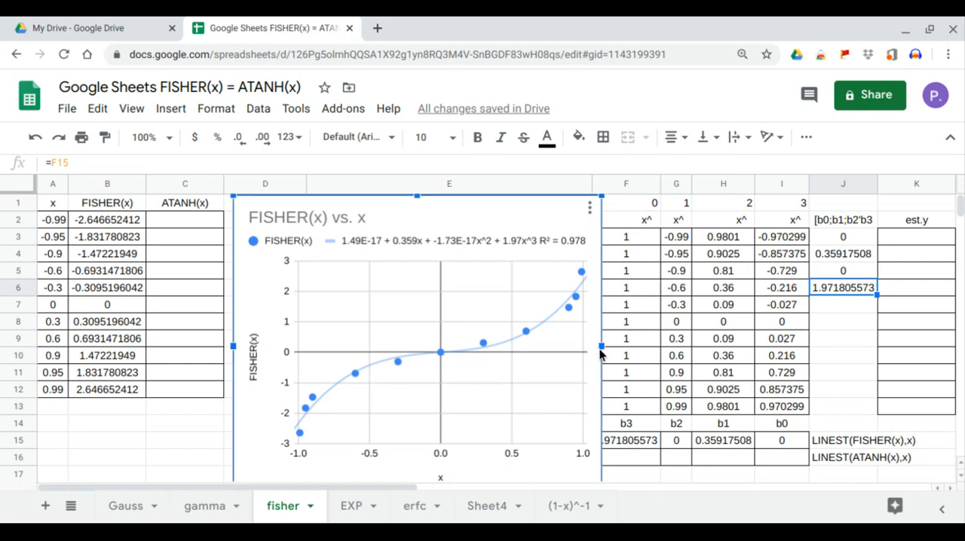
{"action": "left_click_drag", "start_coordinate": [502, 208], "coordinate": [491, 211]}
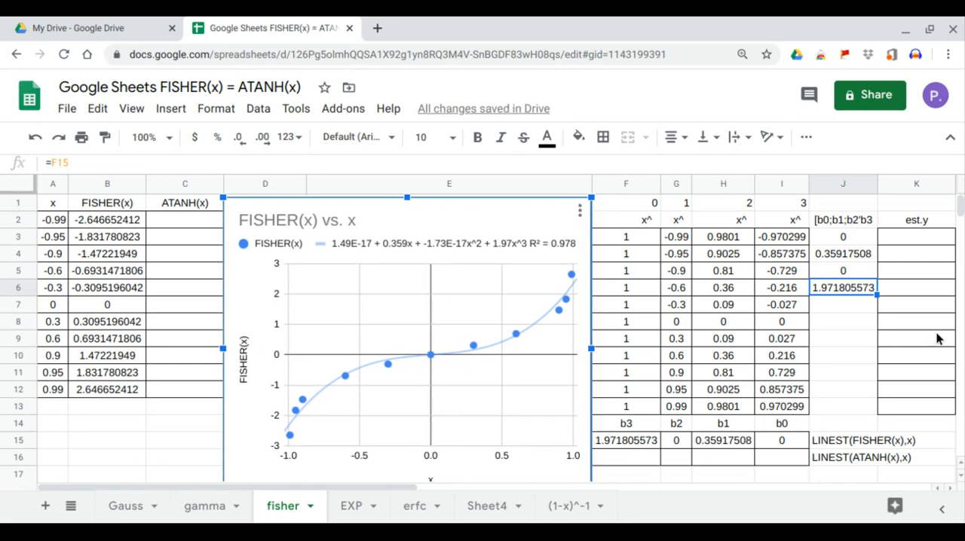
Enter =MMULT(F3:I13,J3:J6) in K3 to compute the estimated y values
{"action": "left_click", "coordinate": [897, 232]}
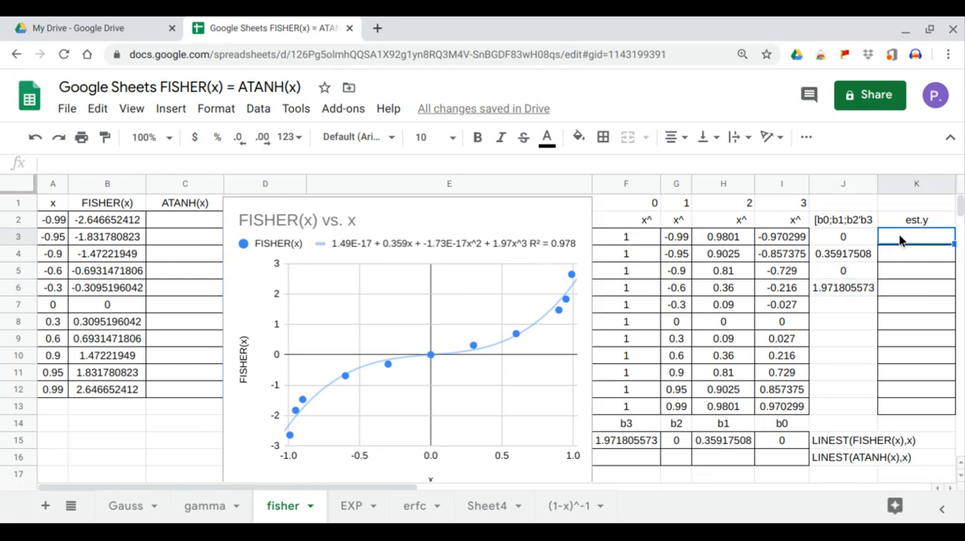
{"action": "type", "text": "=mm"}
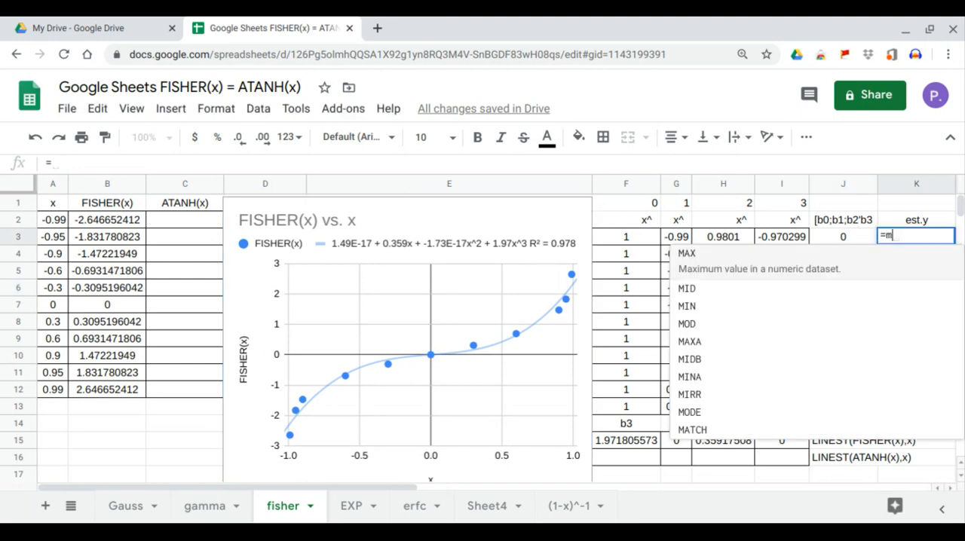
{"action": "key", "text": "Tab"}
{"action": "left_click_drag", "start_coordinate": [638, 234], "coordinate": [769, 405]}
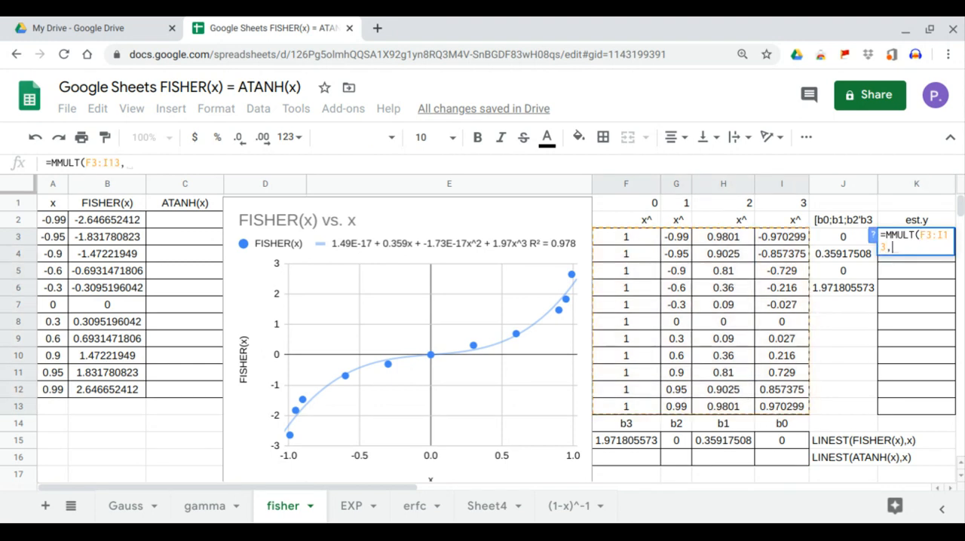
{"action": "type", "text": ","}
{"action": "left_click_drag", "start_coordinate": [841, 238], "coordinate": [844, 292]}
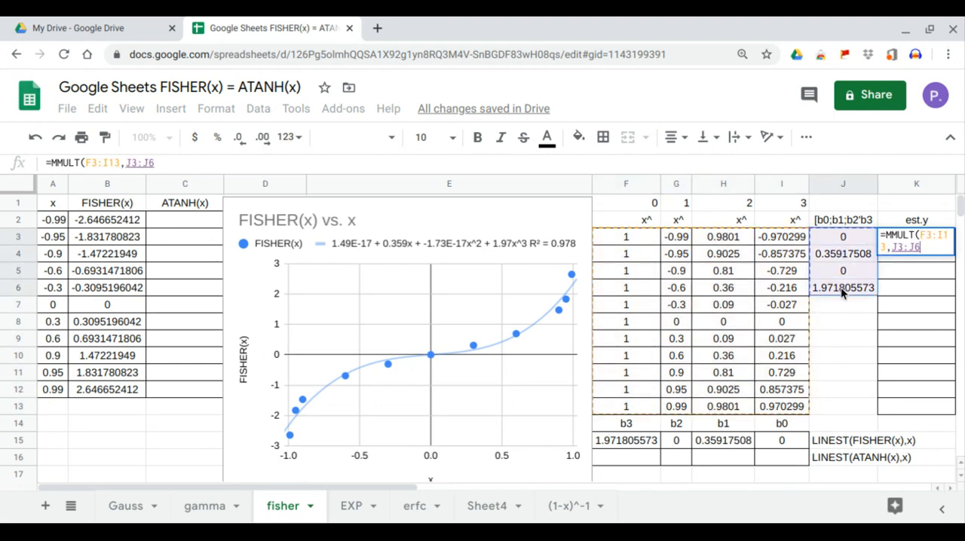
{"action": "key", "text": "Return"}
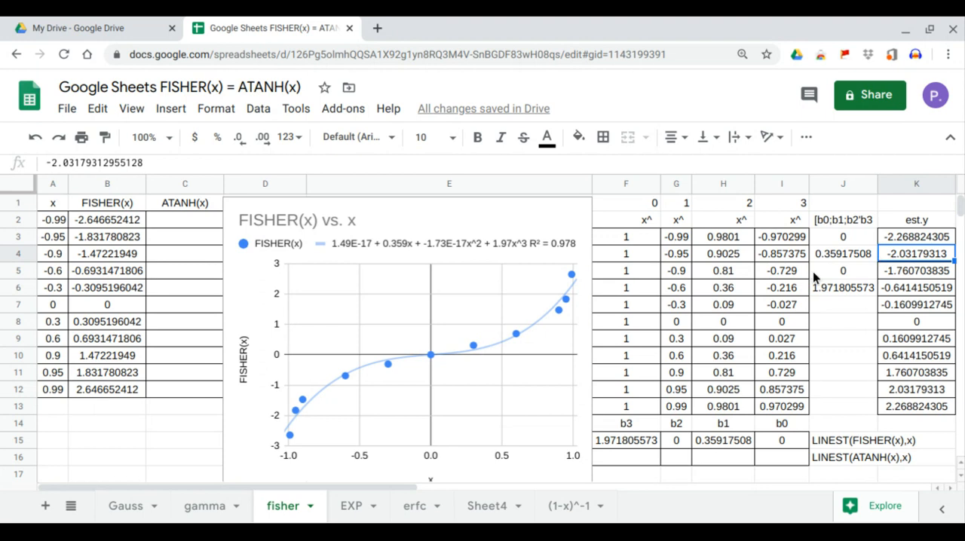
Add the est.y range K2:K13 as a second series to the FISHER(x) chart
{"action": "left_click", "coordinate": [577, 211]}
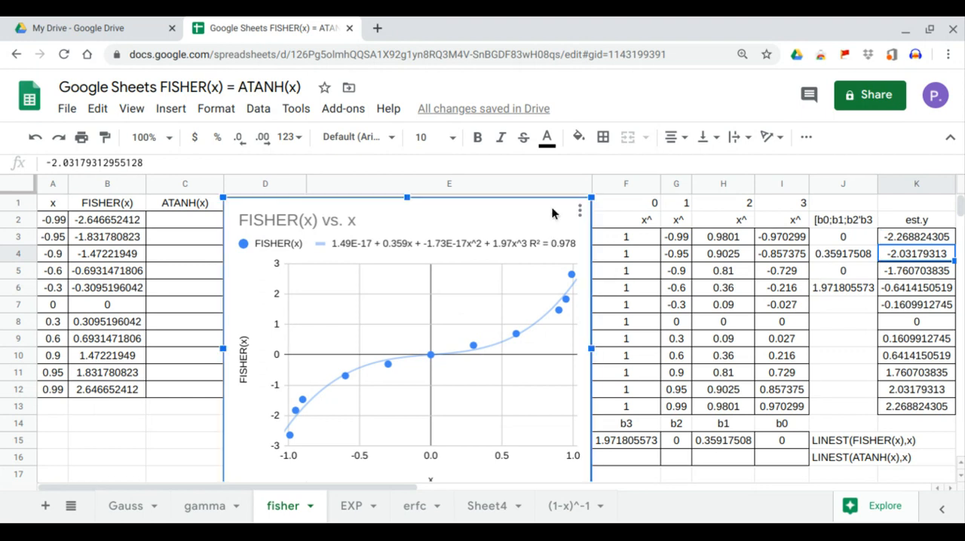
{"action": "left_click", "coordinate": [579, 211]}
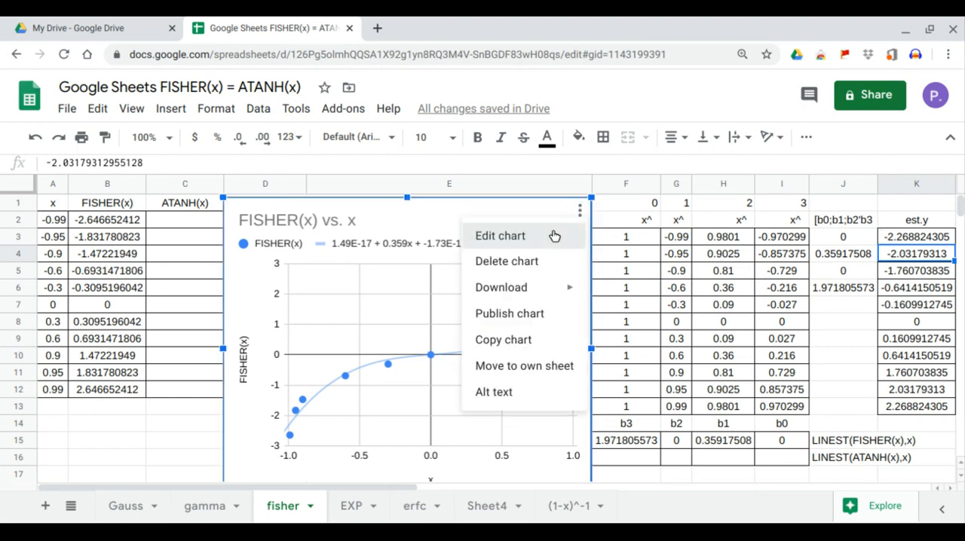
{"action": "left_click", "coordinate": [554, 236]}
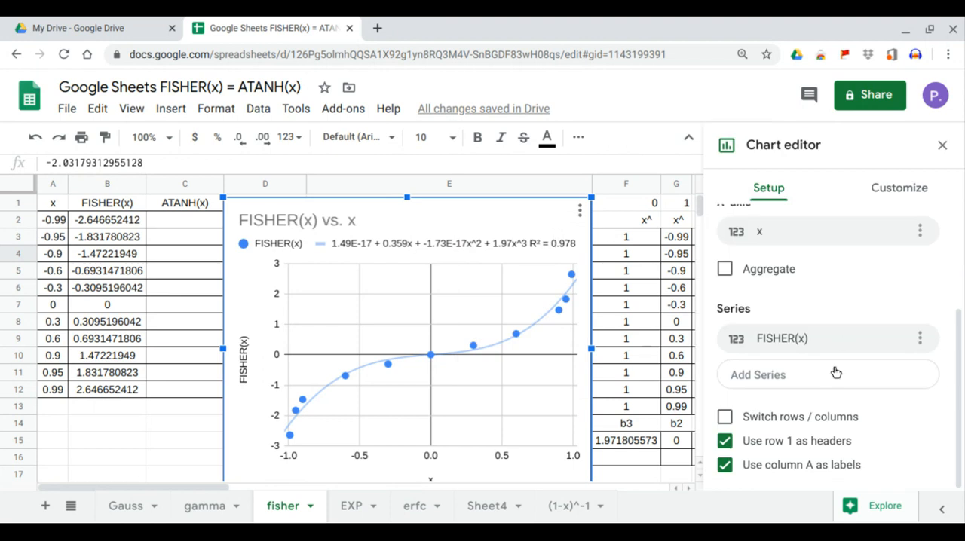
{"action": "left_click", "coordinate": [835, 373]}
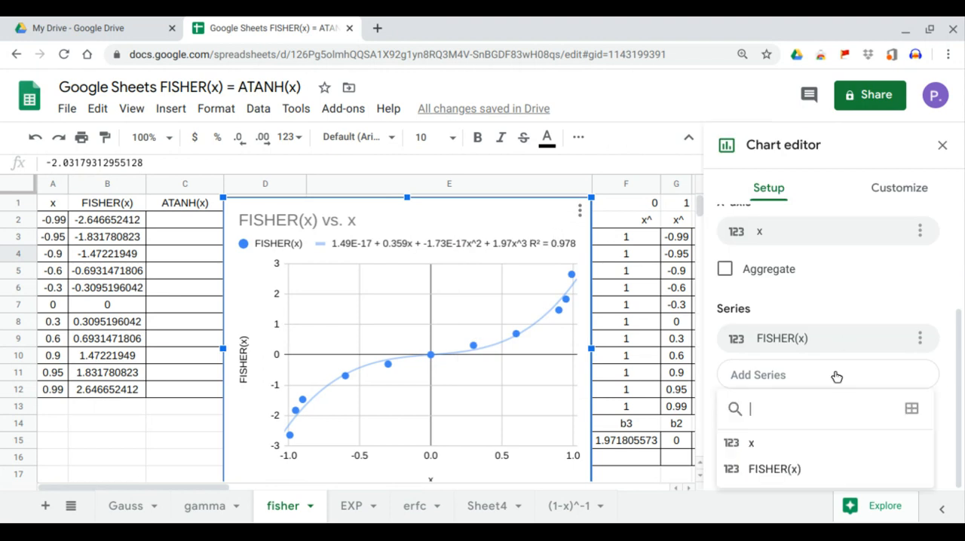
{"action": "left_click", "coordinate": [915, 411]}
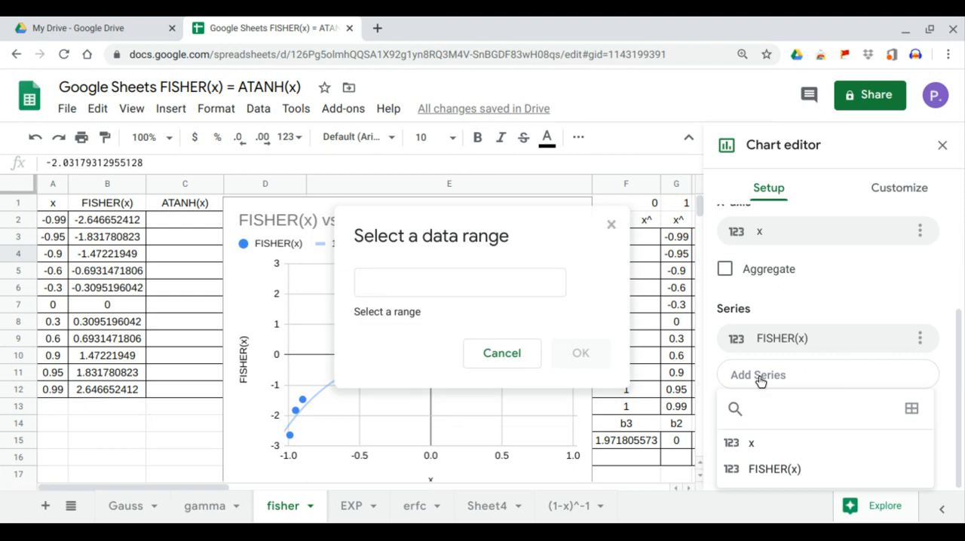
{"action": "left_click", "coordinate": [523, 287]}
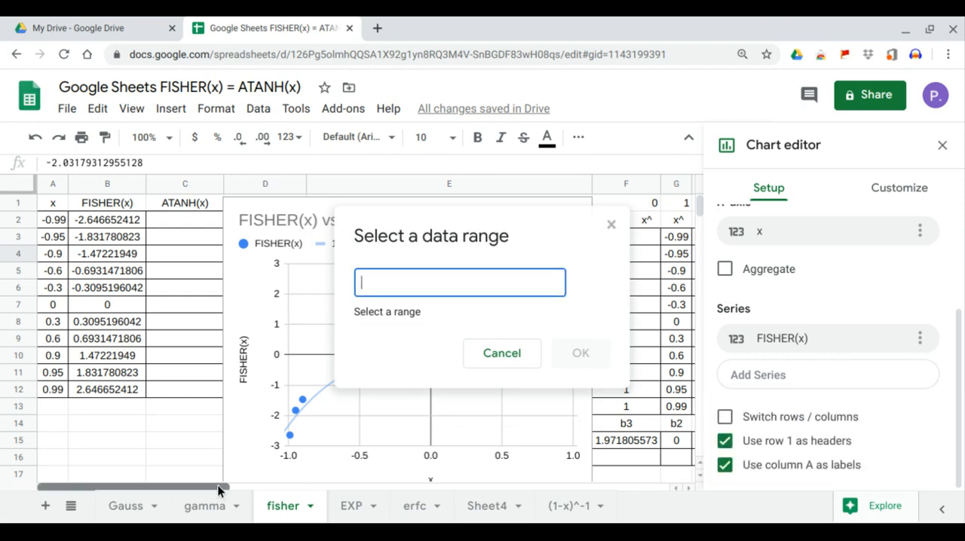
{"action": "left_click_drag", "start_coordinate": [217, 485], "coordinate": [315, 504]}
{"action": "left_click_drag", "start_coordinate": [646, 223], "coordinate": [658, 407]}
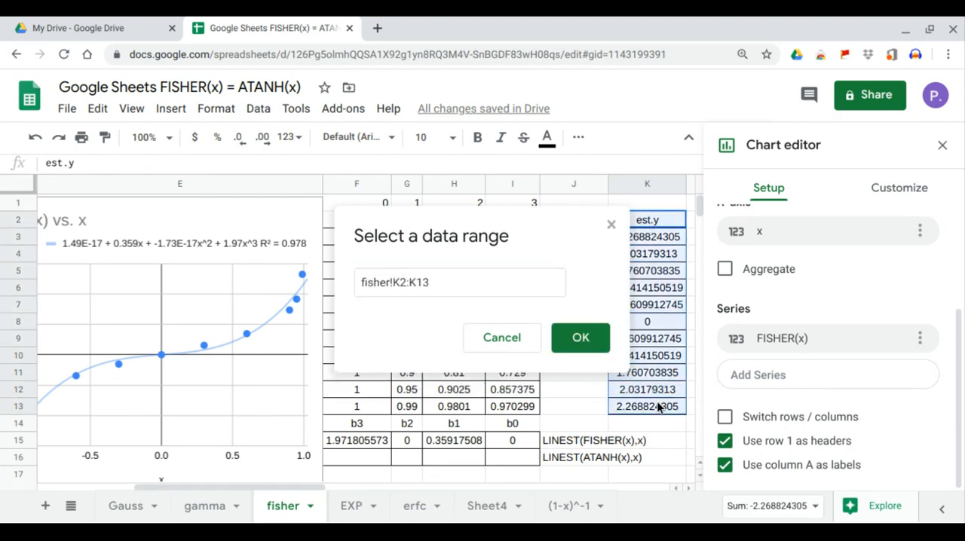
{"action": "left_click", "coordinate": [573, 344]}
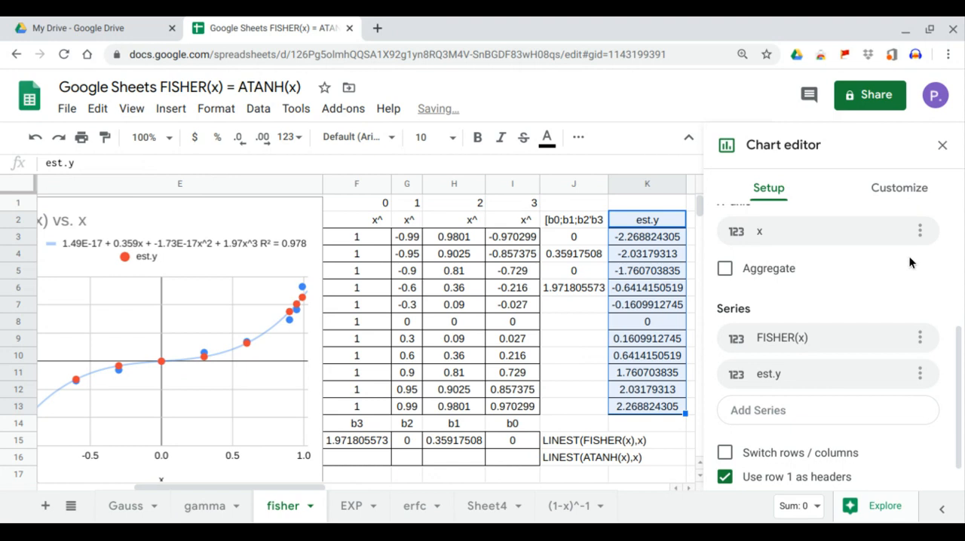
Turn on the trendline for all series in the chart's series customization
{"action": "left_click", "coordinate": [912, 202]}
{"action": "left_click", "coordinate": [779, 274]}
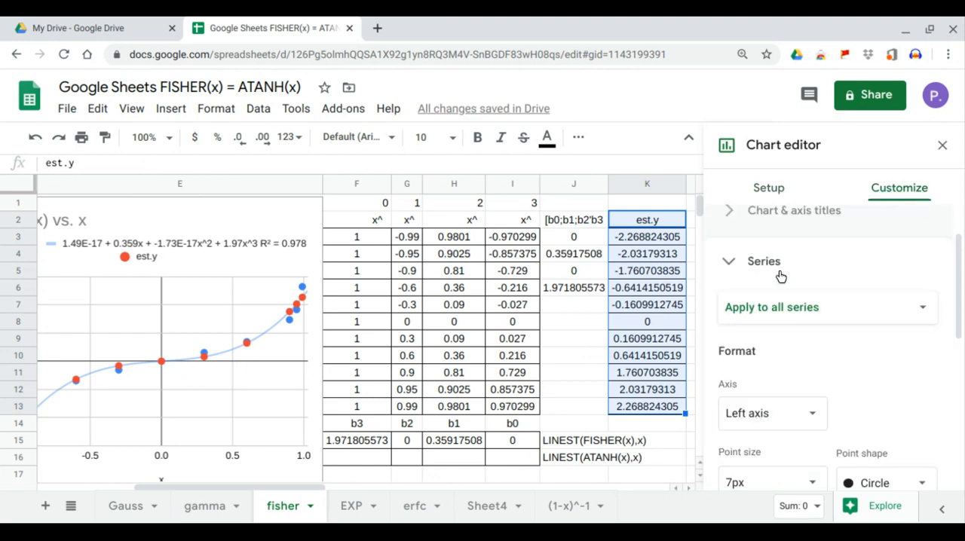
{"action": "scroll", "coordinate": [784, 339], "scroll_direction": "down", "scroll_amount": 3}
{"action": "left_click", "coordinate": [781, 392]}
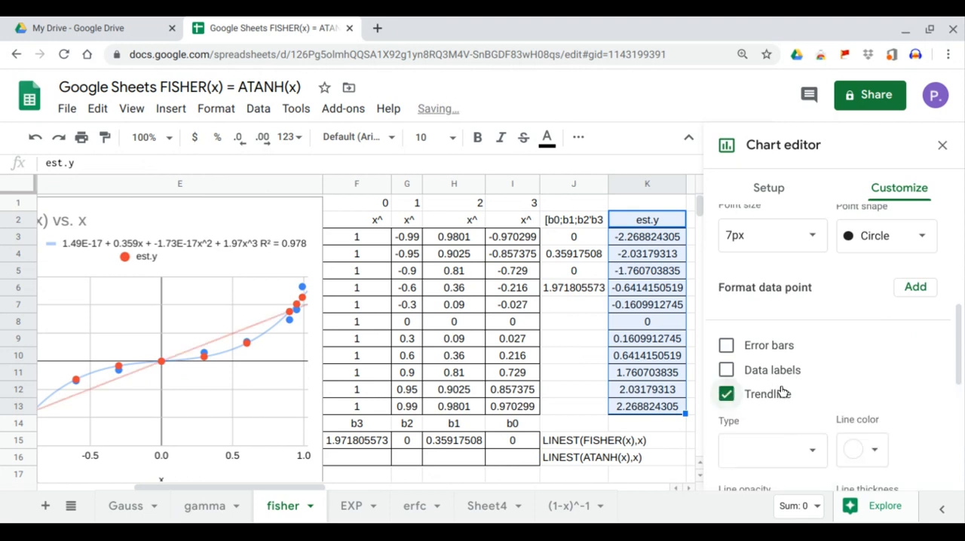
Make the trendline for all series a polynomial of degree 3
{"action": "scroll", "coordinate": [781, 393], "scroll_direction": "down", "scroll_amount": 3}
{"action": "left_click", "coordinate": [806, 363]}
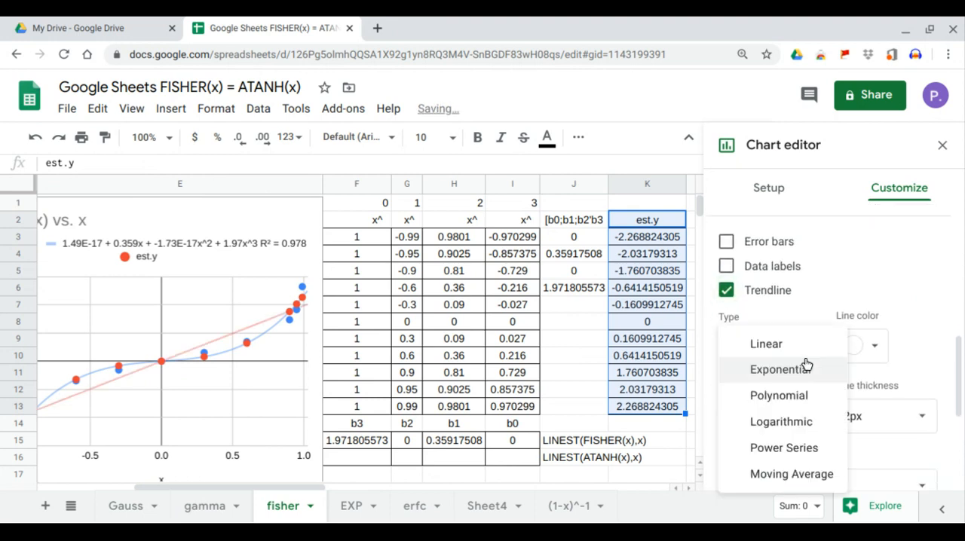
{"action": "left_click", "coordinate": [806, 367]}
{"action": "left_click", "coordinate": [815, 360]}
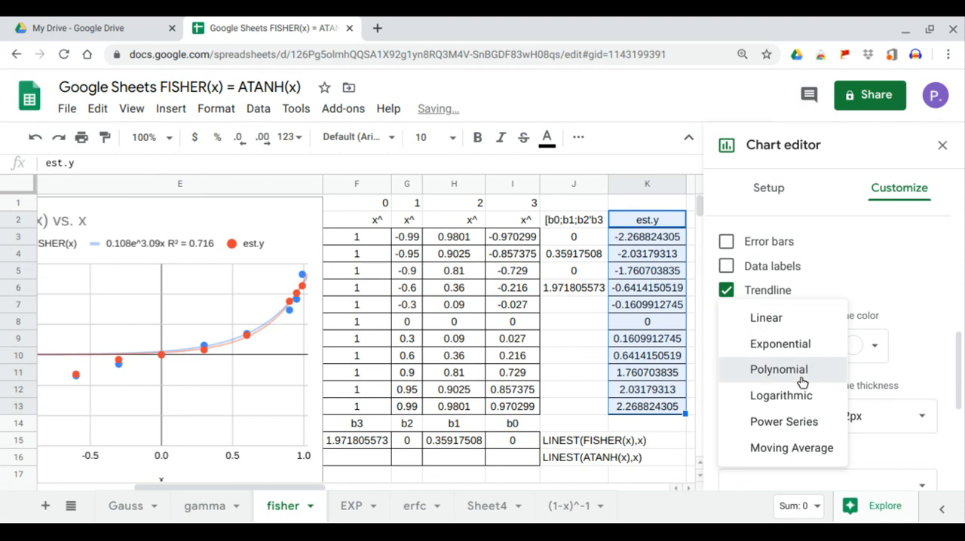
{"action": "left_click", "coordinate": [801, 370]}
{"action": "left_click", "coordinate": [808, 413]}
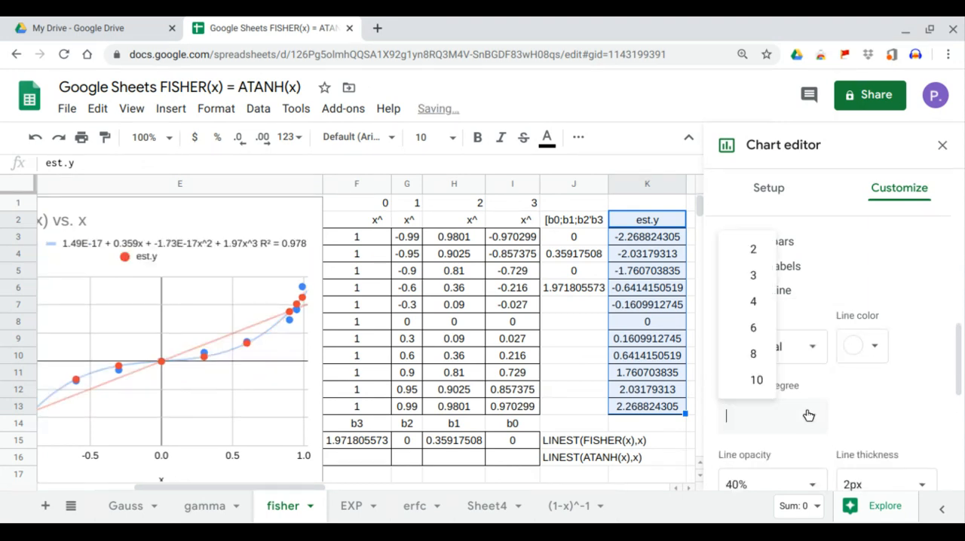
{"action": "left_click", "coordinate": [766, 276]}
Label the cubic trendline with its equation, show its R² value, and close the chart editor
{"action": "scroll", "coordinate": [828, 313], "scroll_direction": "down", "scroll_amount": 3}
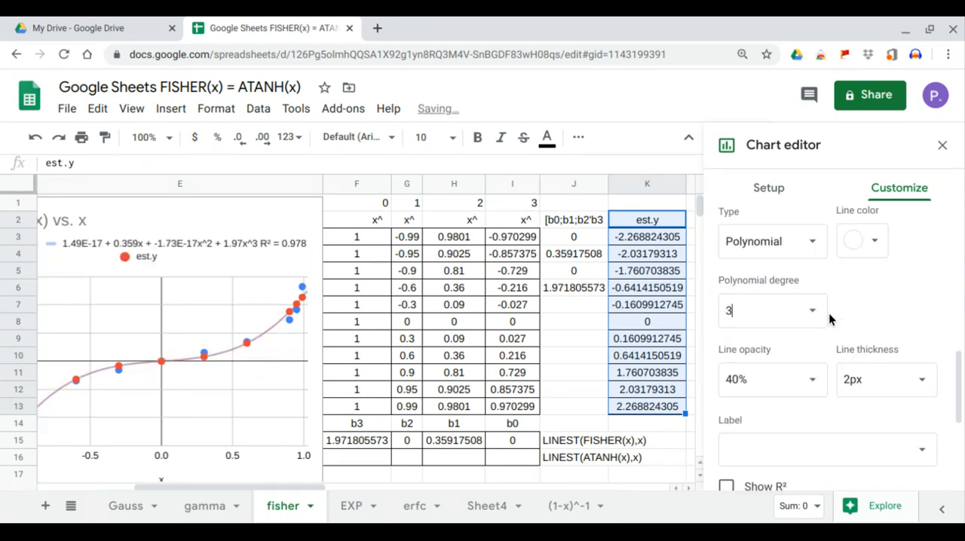
{"action": "left_click", "coordinate": [866, 385]}
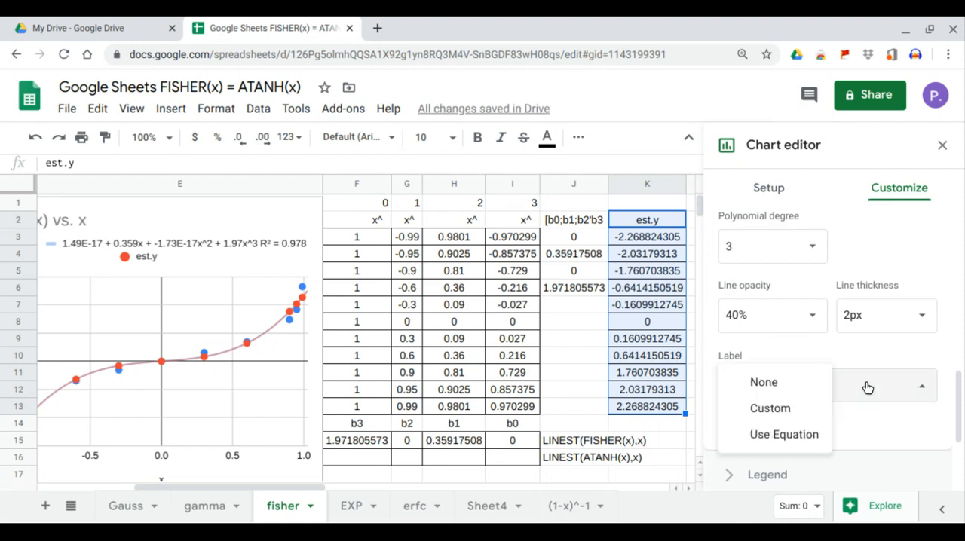
{"action": "left_click", "coordinate": [807, 435]}
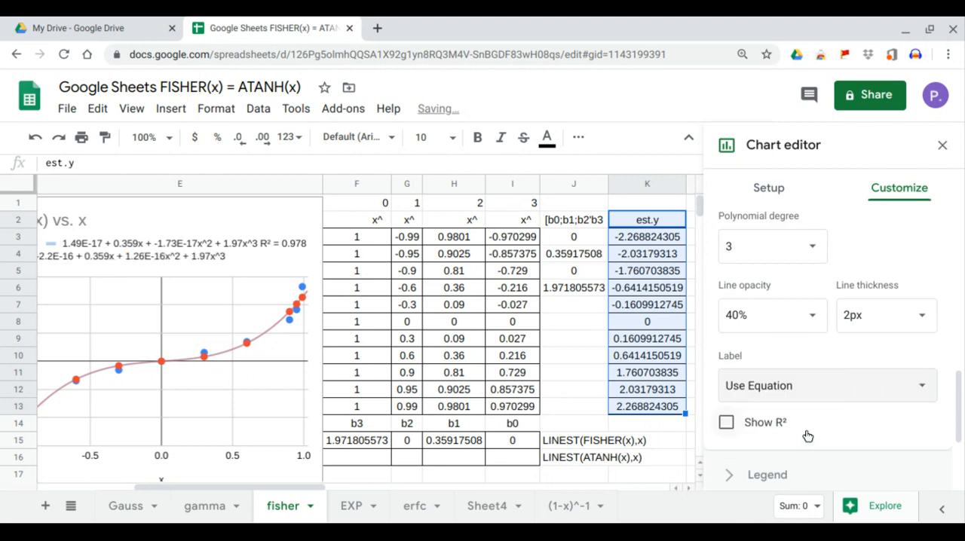
{"action": "left_click", "coordinate": [725, 422]}
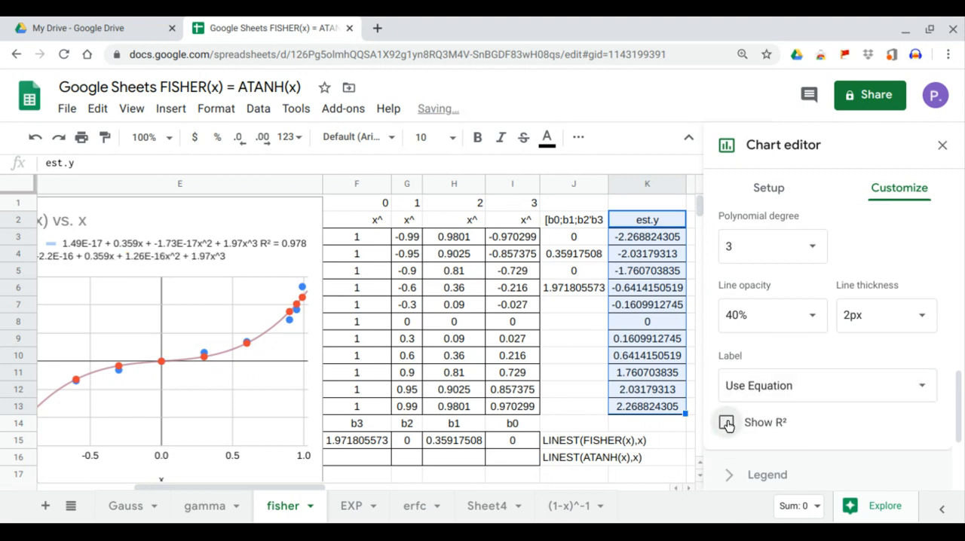
{"action": "left_click", "coordinate": [941, 146]}
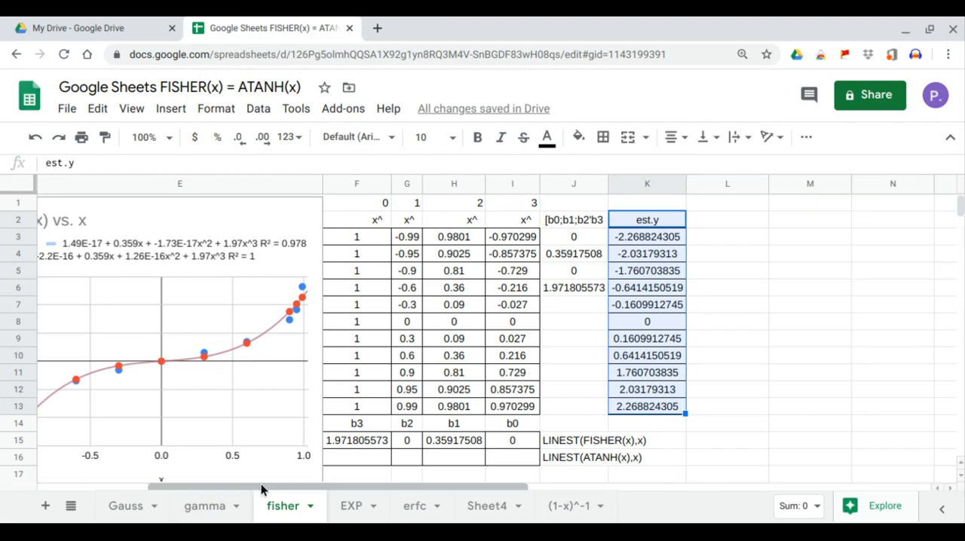
Enter an ARRAYFORMULA of ATANH over the x values A2:A12 in C2 and compare B10 with C10
{"action": "left_click_drag", "start_coordinate": [261, 483], "coordinate": [126, 490]}
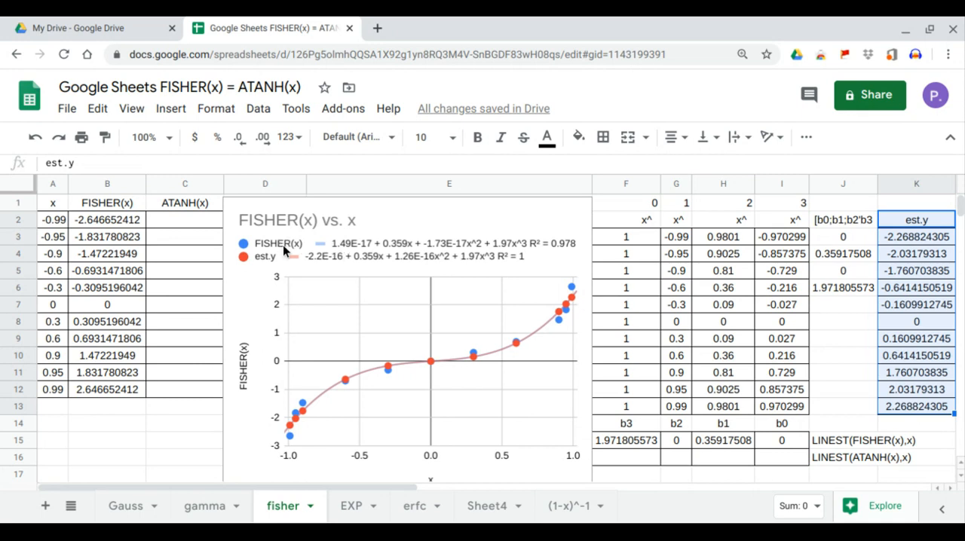
{"action": "left_click", "coordinate": [194, 223]}
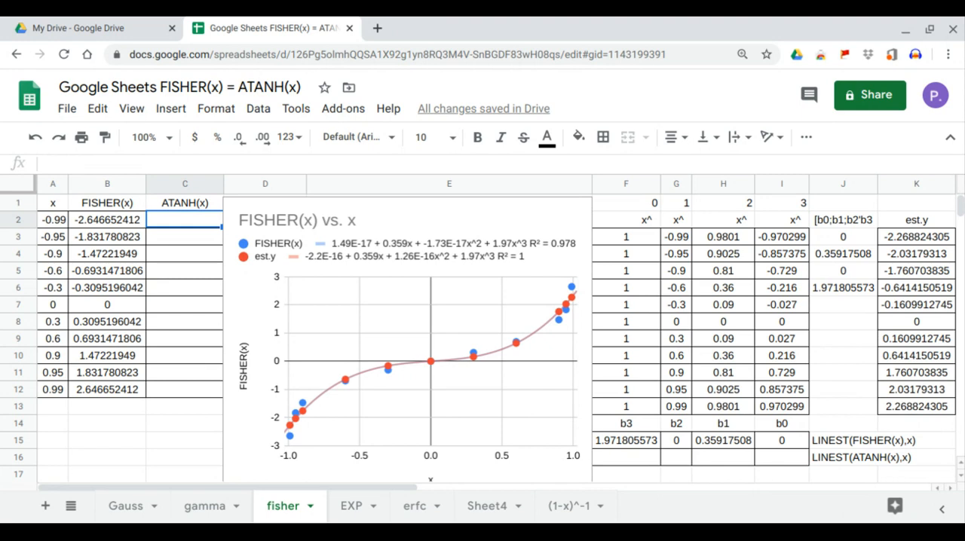
{"action": "type", "text": "="}
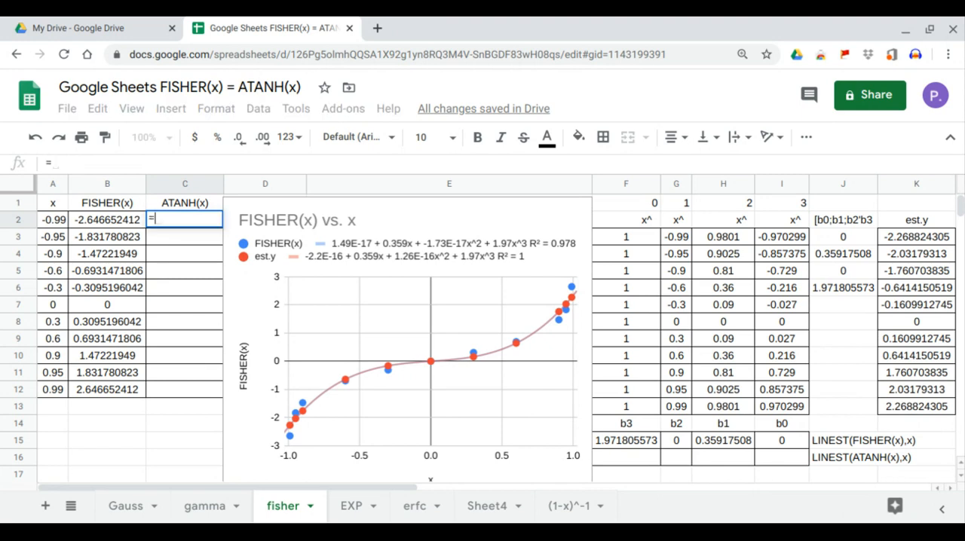
{"action": "type", "text": "ARRAYFORMULA("}
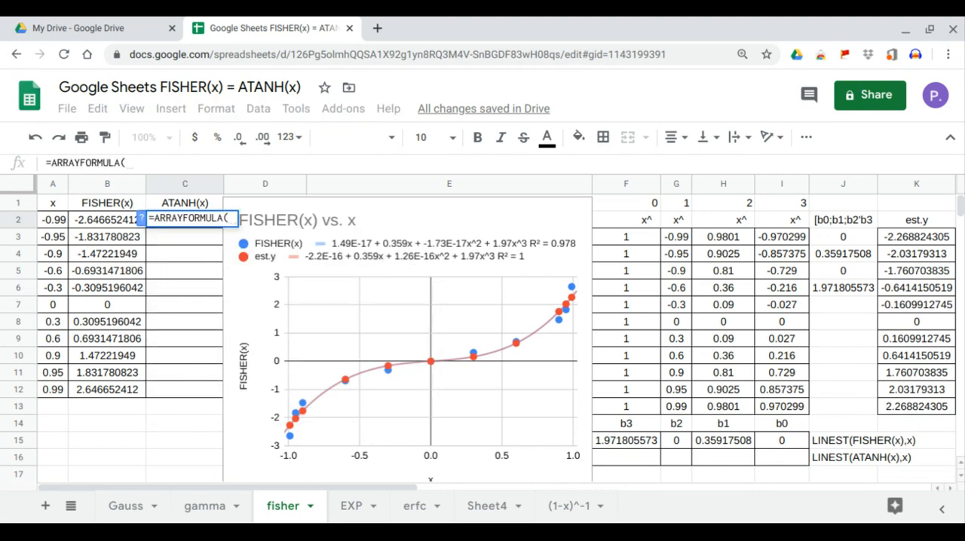
{"action": "type", "text": "ATANH("}
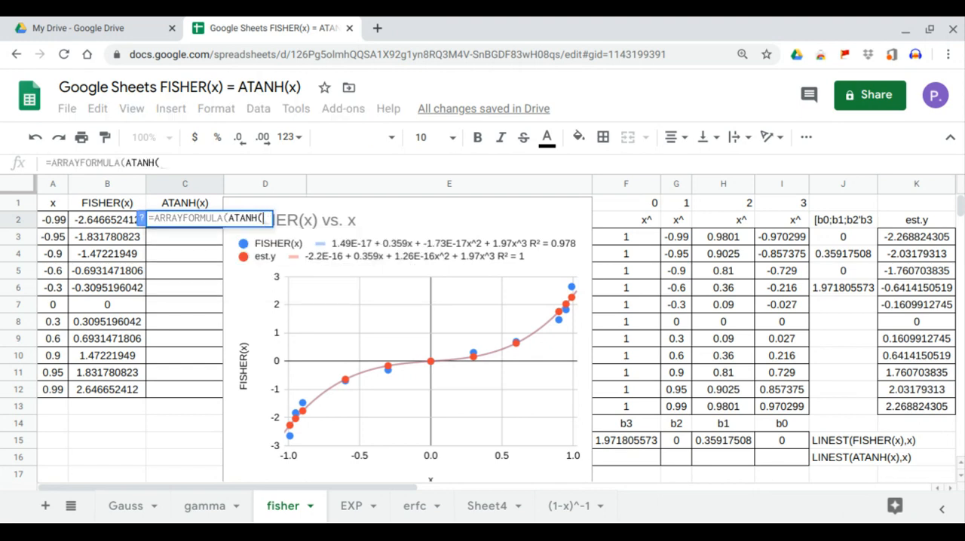
{"action": "left_click_drag", "start_coordinate": [50, 220], "coordinate": [172, 377]}
{"action": "key", "text": "Return"}
{"action": "left_click_drag", "start_coordinate": [109, 361], "coordinate": [155, 361]}
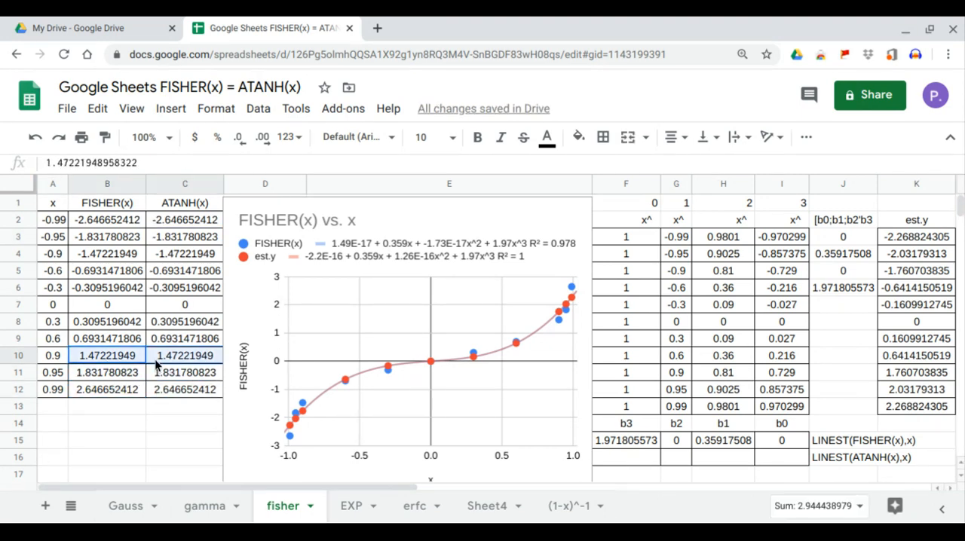
Enter =LINEST(C2:C12,G3:I13) in F16 to compute the cubic coefficients for ATANH(x)
{"action": "left_click", "coordinate": [615, 456]}
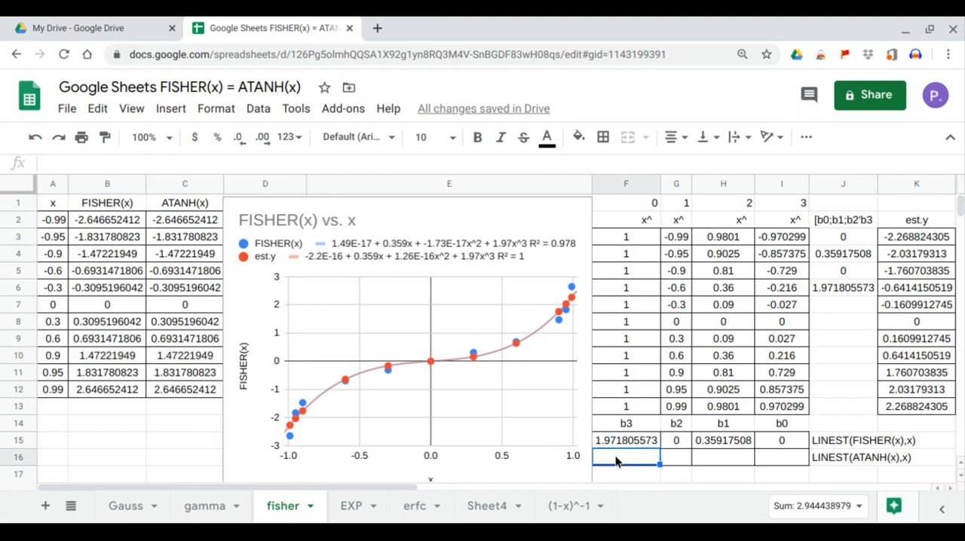
{"action": "type", "text": "=LINEST("}
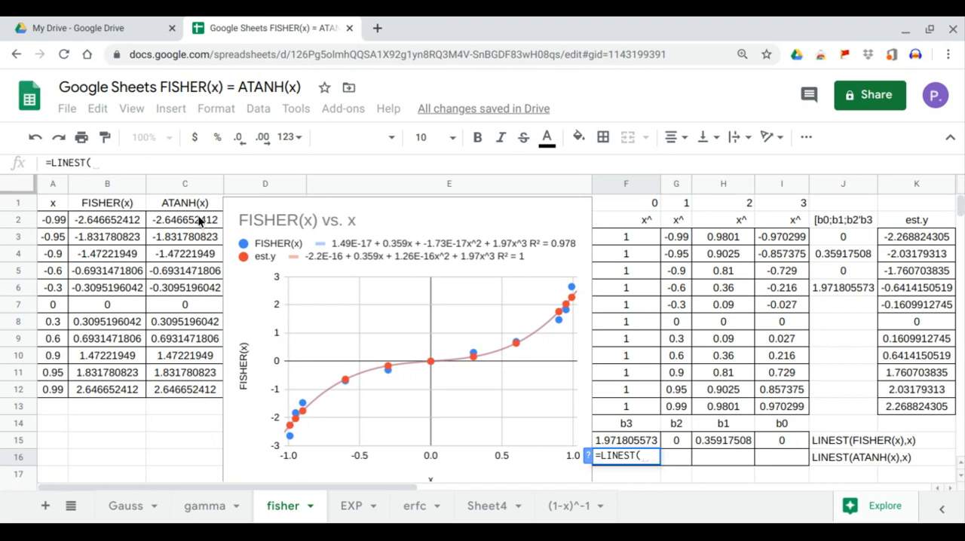
{"action": "left_click_drag", "start_coordinate": [201, 221], "coordinate": [197, 396]}
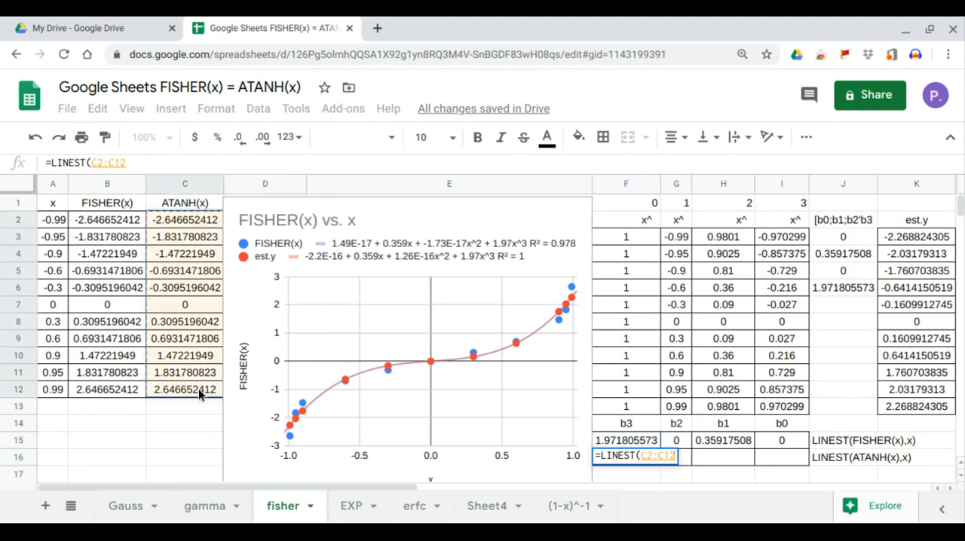
{"action": "type", "text": ","}
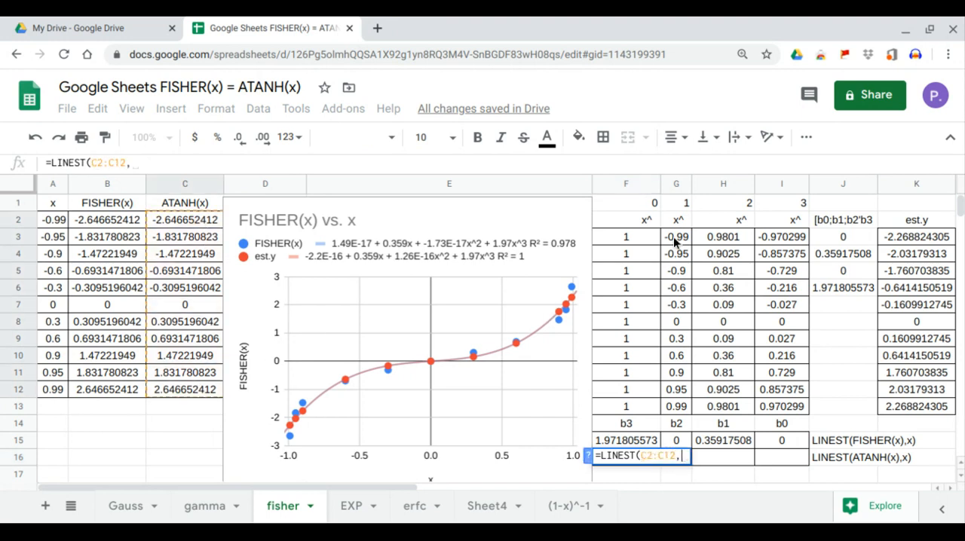
{"action": "left_click_drag", "start_coordinate": [673, 237], "coordinate": [777, 410]}
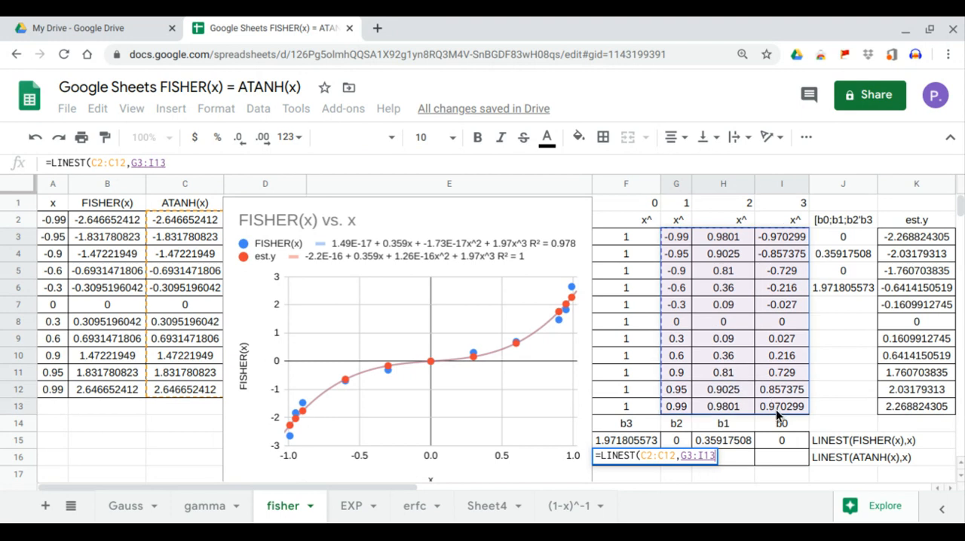
{"action": "key", "text": "Return"}
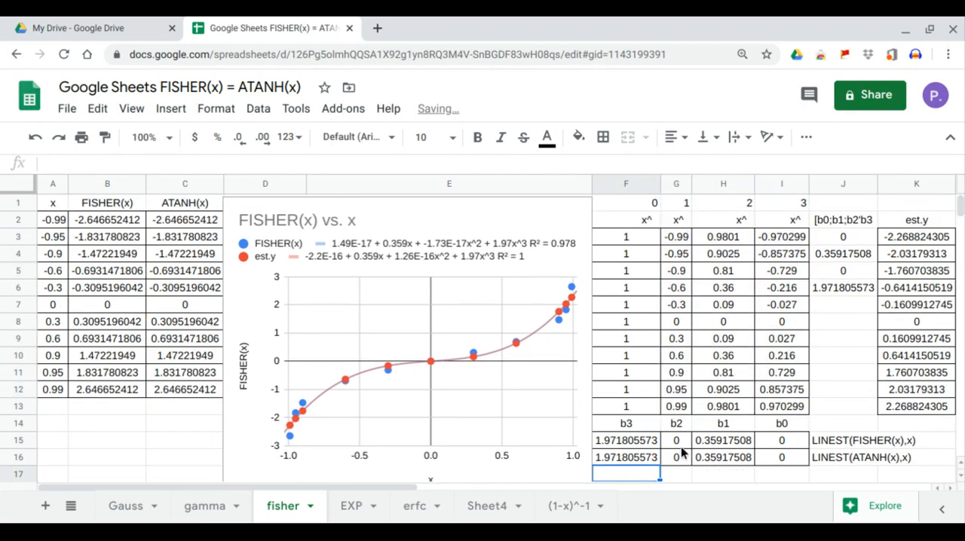